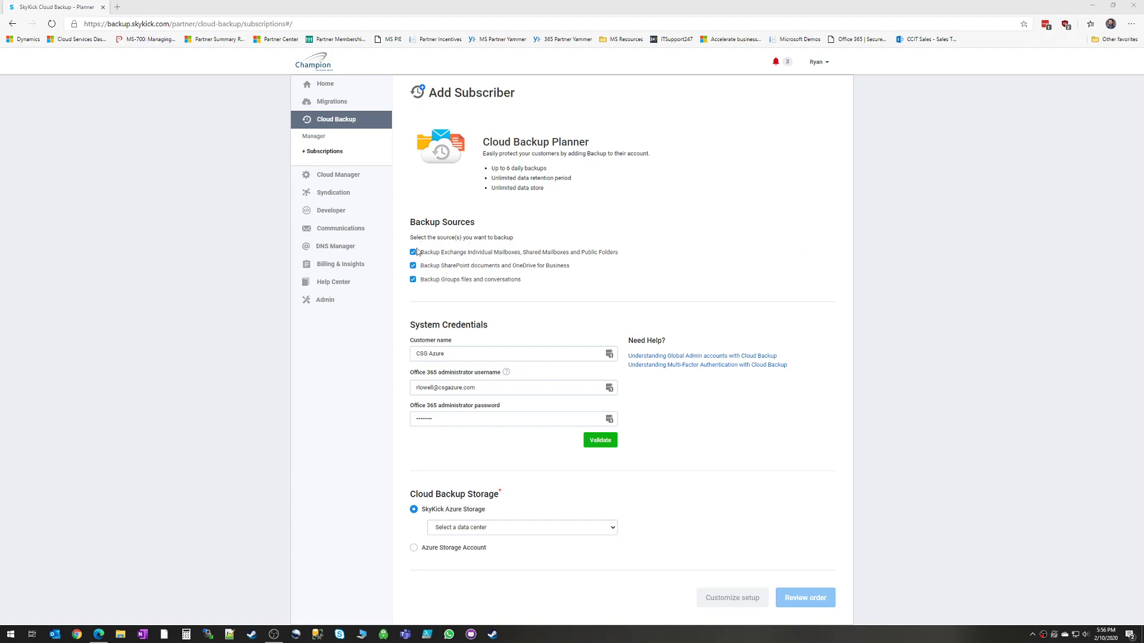
Step: Clear the Exchange, SharePoint/OneDrive and Groups backup sources for the new subscriber
{"action": "left_click", "coordinate": [450, 254]}
{"action": "left_click", "coordinate": [454, 268]}
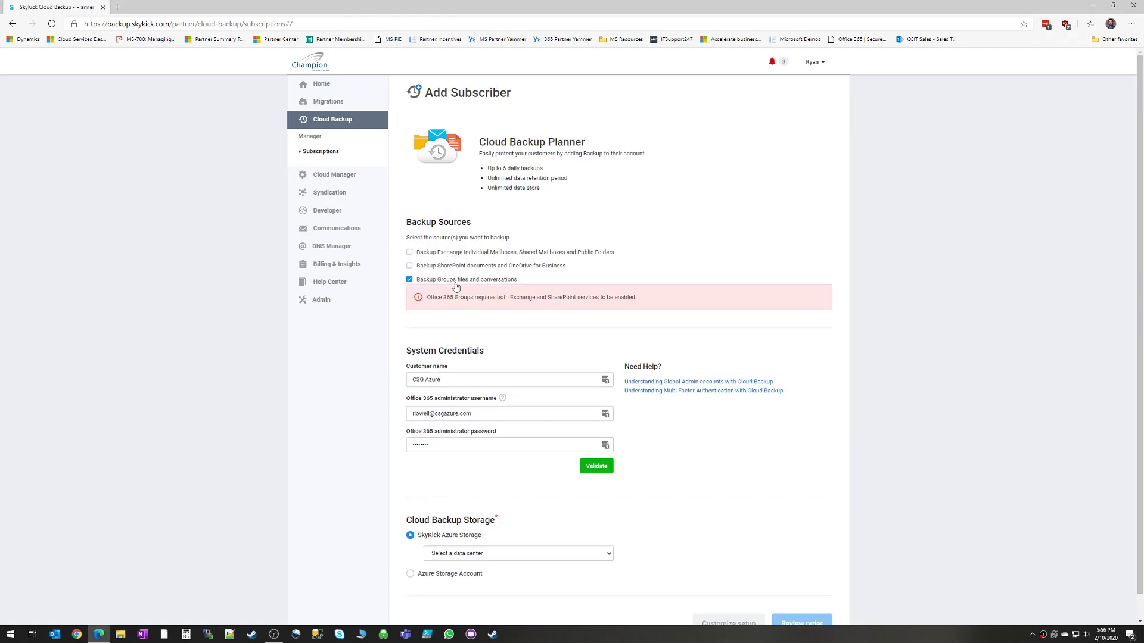
{"action": "left_click", "coordinate": [456, 280]}
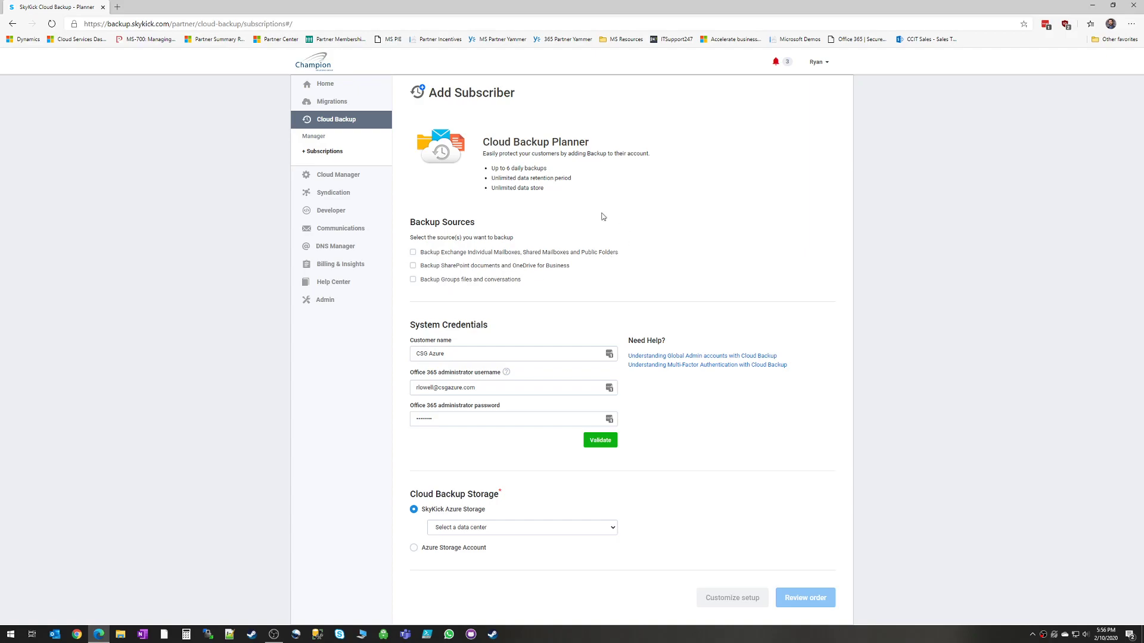
Step: Try the Exchange and SharePoint backup sources individually, and re-enable all three sources including Groups
{"action": "left_click", "coordinate": [476, 254]}
{"action": "left_click", "coordinate": [516, 255]}
{"action": "left_click", "coordinate": [512, 267]}
{"action": "left_click", "coordinate": [529, 266]}
{"action": "left_click", "coordinate": [476, 256]}
{"action": "left_click", "coordinate": [479, 267]}
{"action": "left_click", "coordinate": [481, 280]}
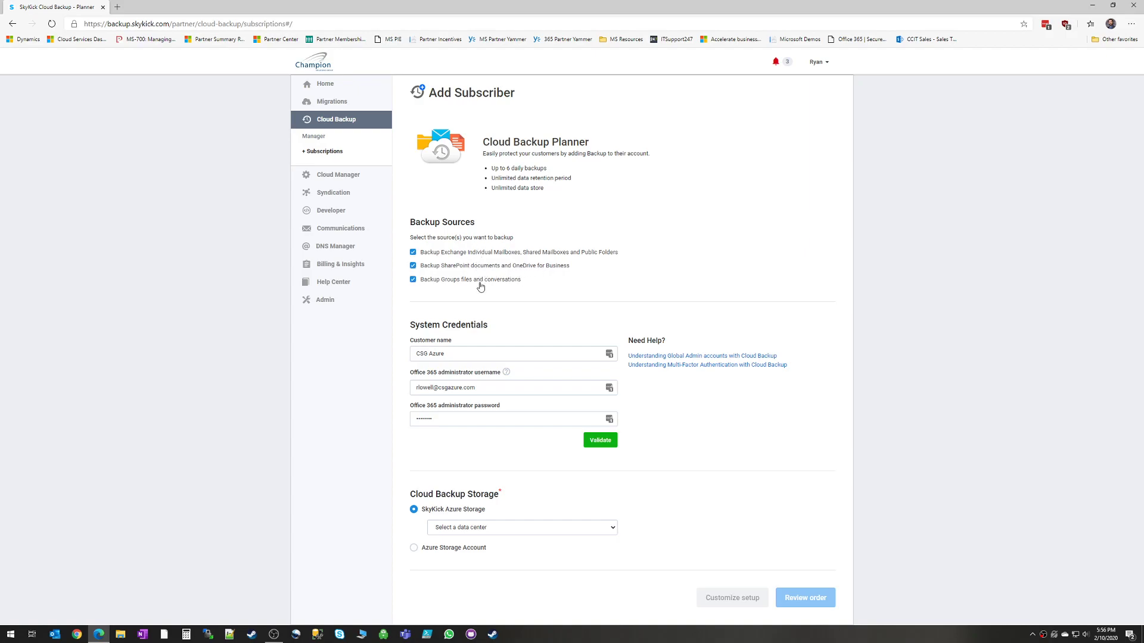
Step: Try keeping only Groups as a backup source, and turn SharePoint and Exchange back on
{"action": "left_click", "coordinate": [452, 271]}
{"action": "left_click", "coordinate": [456, 254]}
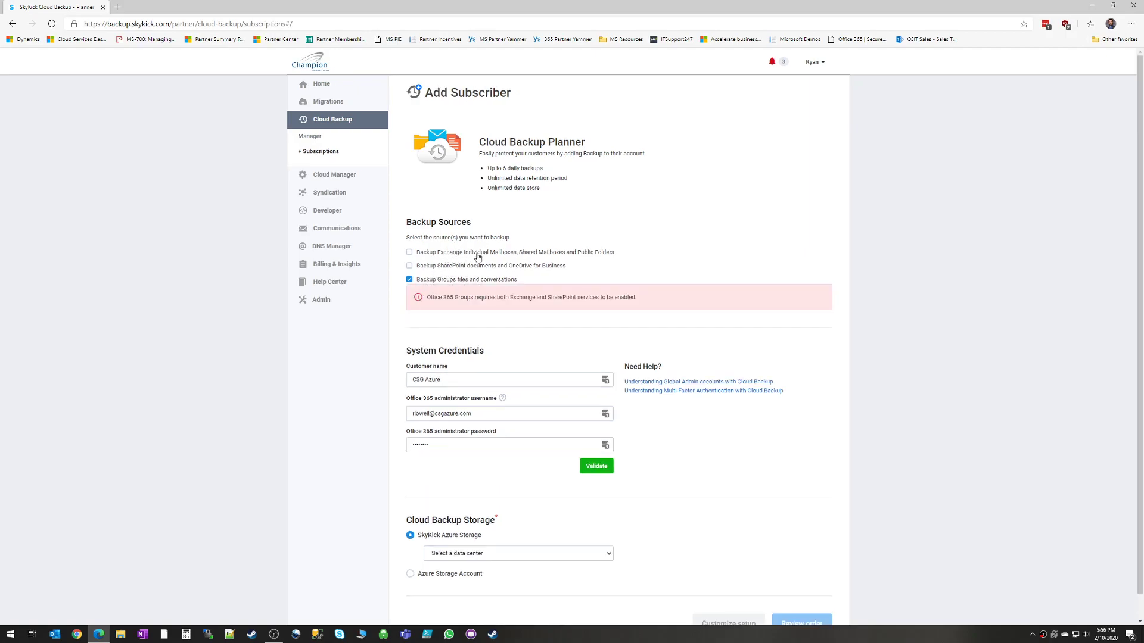
{"action": "left_click", "coordinate": [449, 268]}
{"action": "left_click", "coordinate": [456, 253]}
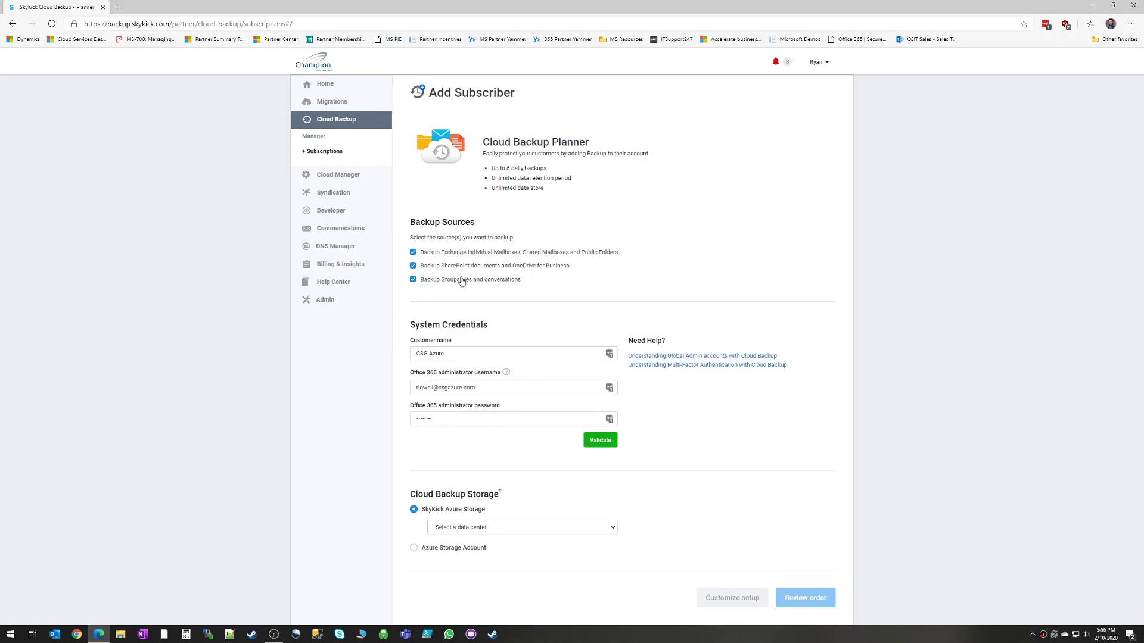
Step: Review the data center locations offered for SkyKick Azure Storage and leave the selection unset
{"action": "left_click", "coordinate": [478, 358]}
{"action": "left_click", "coordinate": [482, 529]}
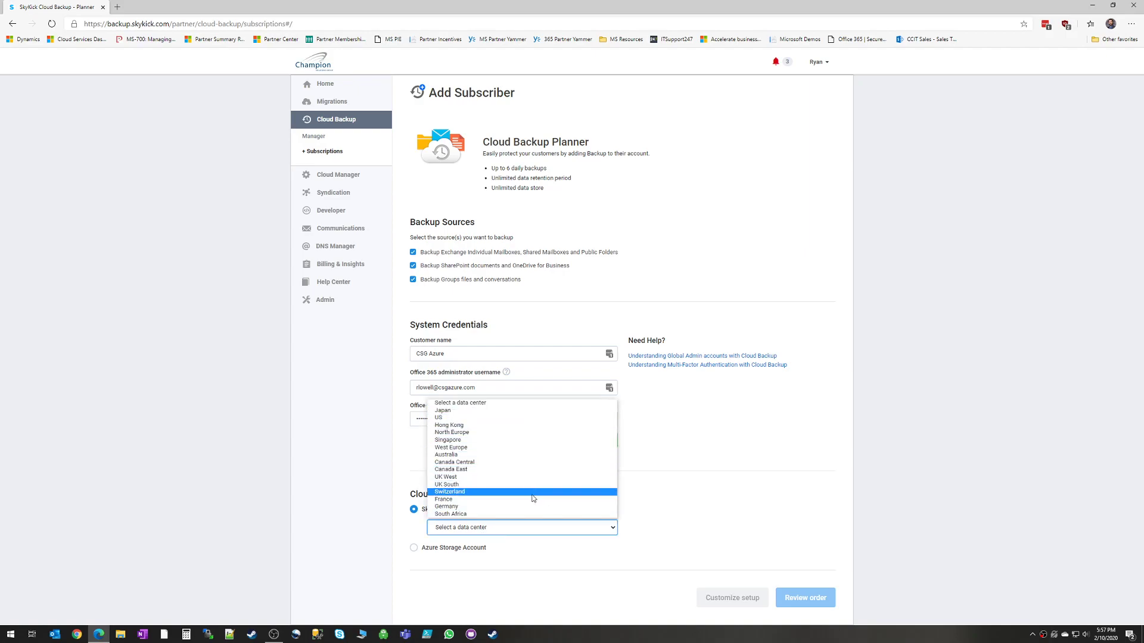
{"action": "left_click", "coordinate": [522, 554]}
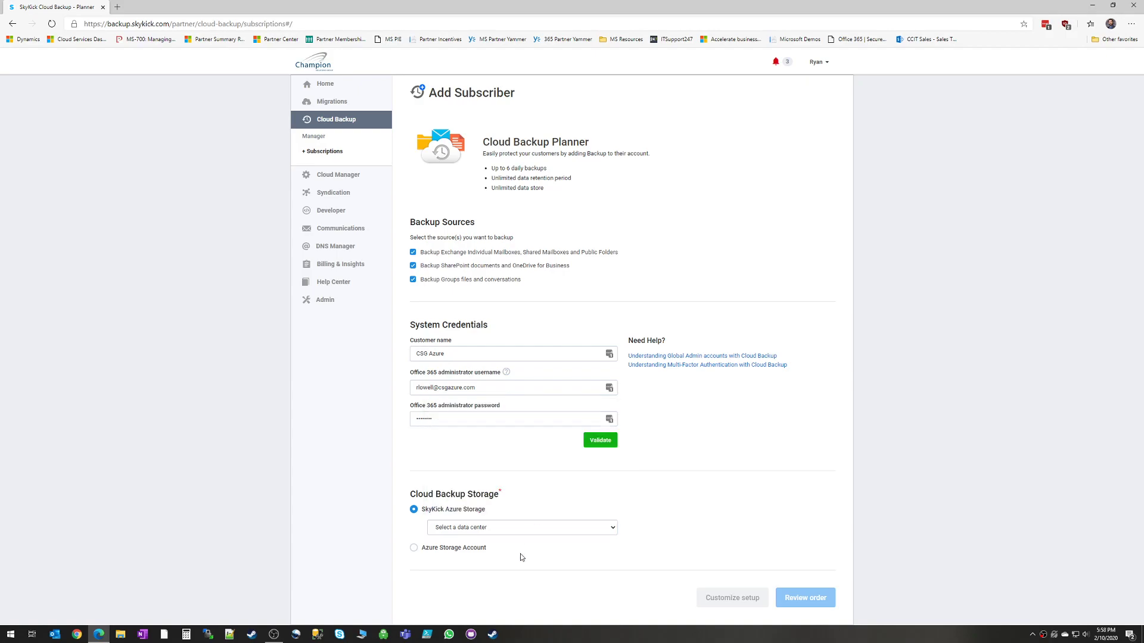
Step: Choose Azure Storage Account as the backup storage and inspect its account name and access key fields
{"action": "left_click_drag", "start_coordinate": [455, 549], "coordinate": [458, 549]}
{"action": "left_click", "coordinate": [444, 548]}
{"action": "scroll", "coordinate": [477, 537], "scroll_direction": "down", "scroll_amount": 2}
{"action": "left_click", "coordinate": [502, 512]}
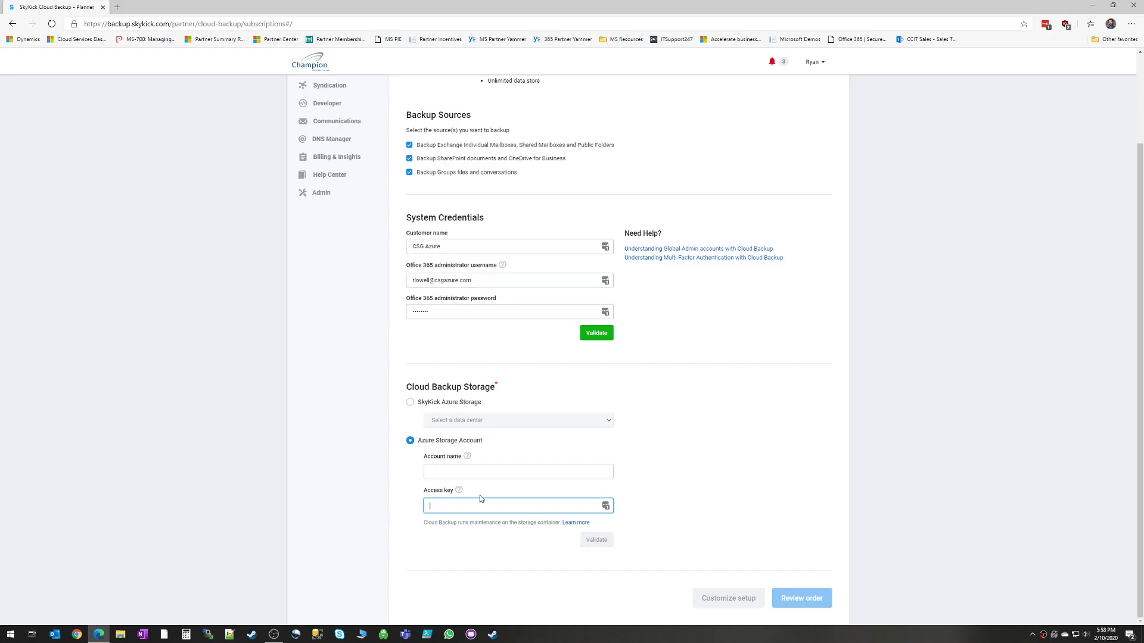
{"action": "left_click", "coordinate": [767, 531]}
{"action": "scroll", "coordinate": [785, 476], "scroll_direction": "up", "scroll_amount": 2}
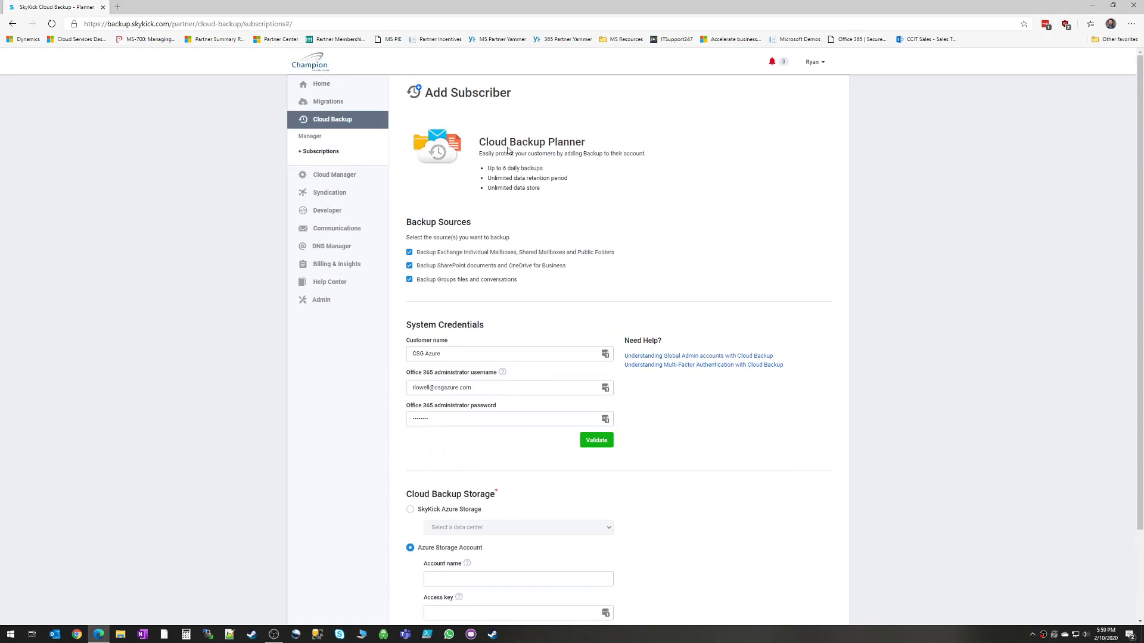
Step: Open the CSG Azure subscription in the Cloud Backup manager and review its storage charts and service summaries
{"action": "left_click", "coordinate": [318, 137]}
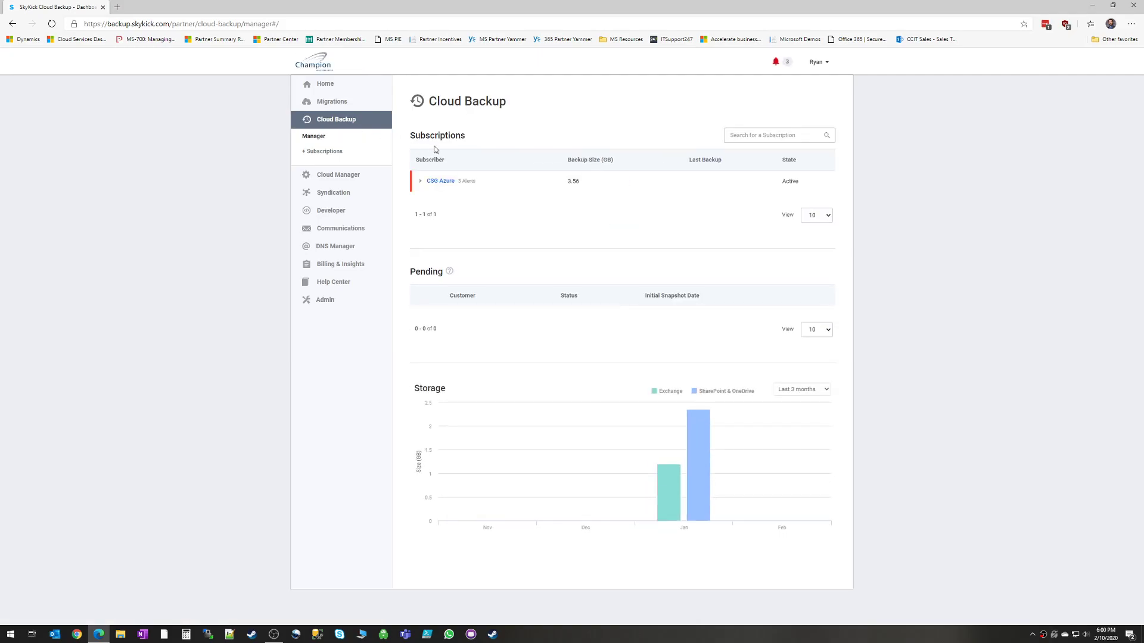
{"action": "left_click", "coordinate": [449, 185]}
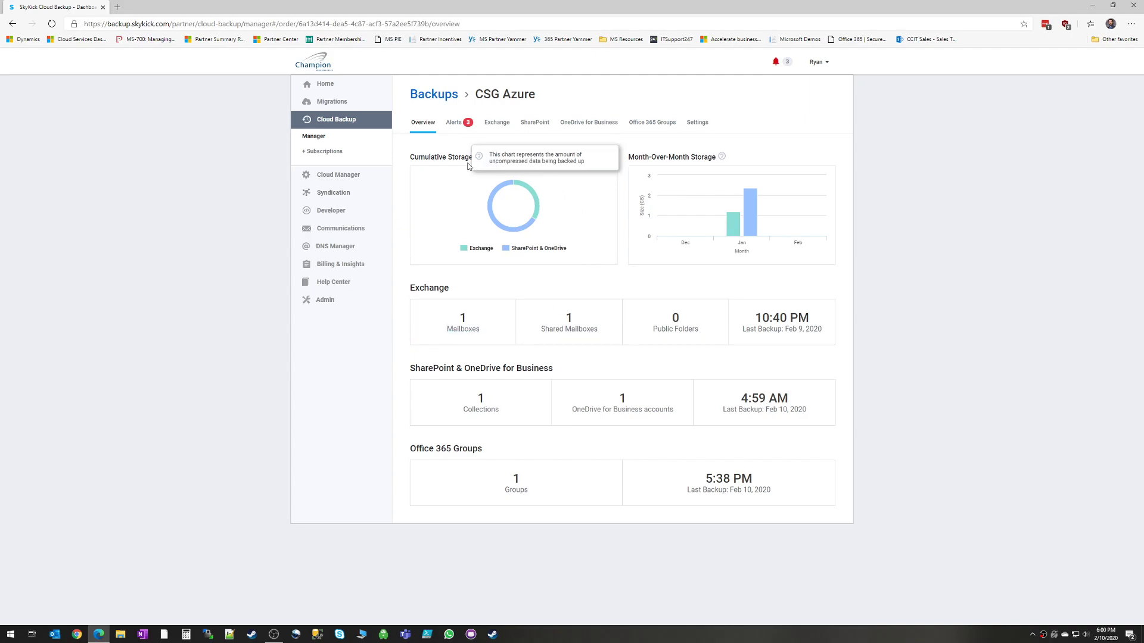
{"action": "mouse_move", "coordinate": [520, 214]}
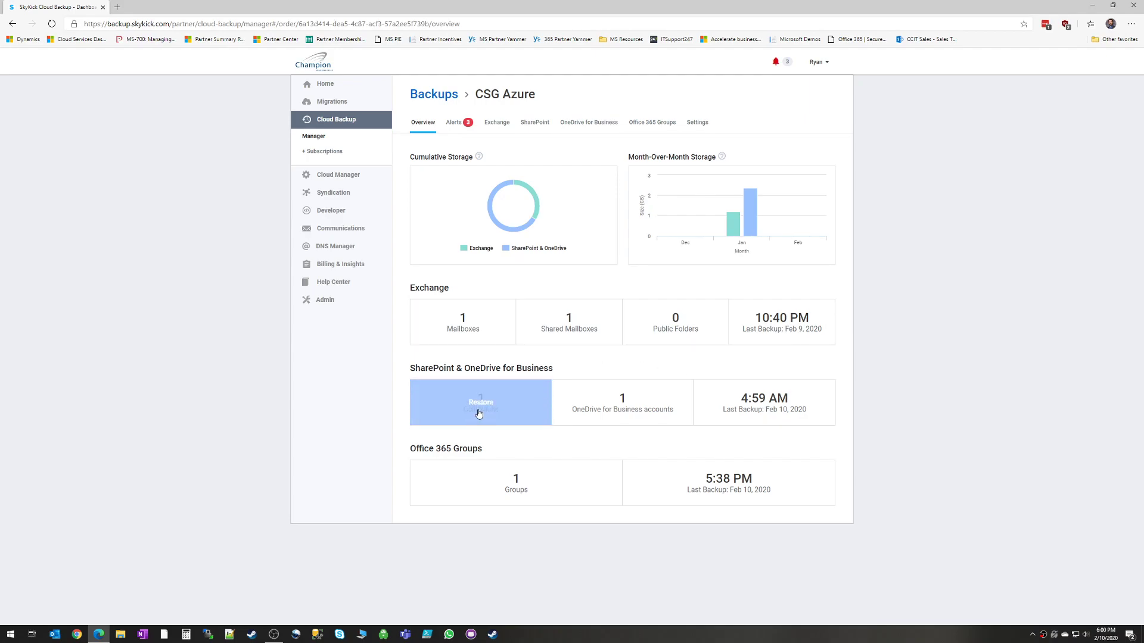
{"action": "mouse_move", "coordinate": [491, 419]}
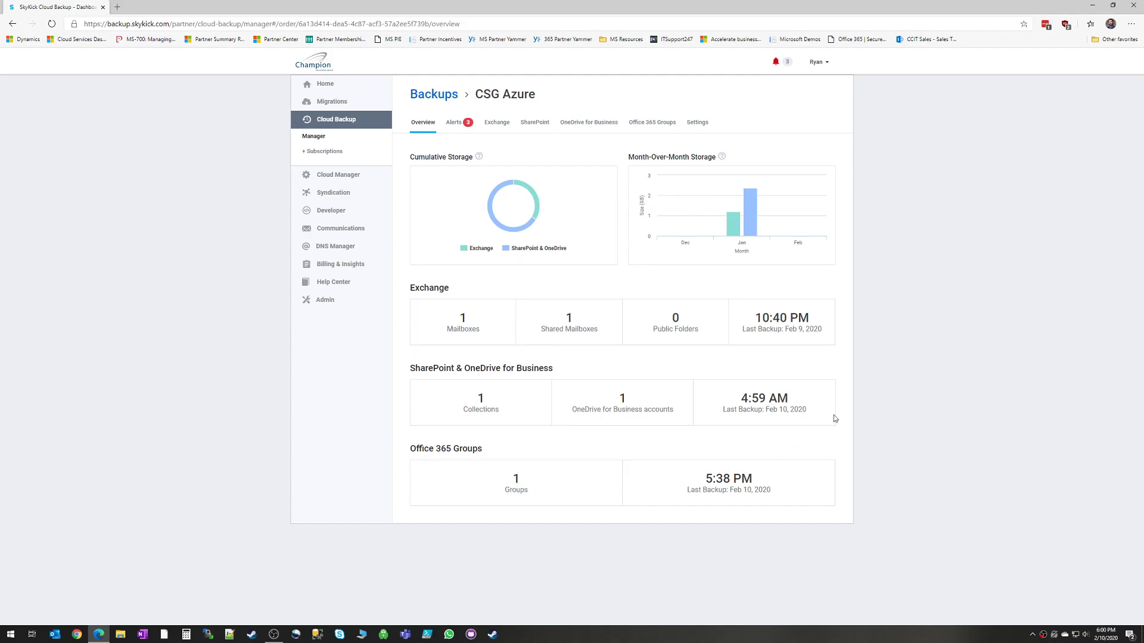
{"action": "mouse_move", "coordinate": [672, 334]}
Step: Read the details of the critical mailbox license alert in the CSG Azure alerts
{"action": "left_click", "coordinate": [455, 123]}
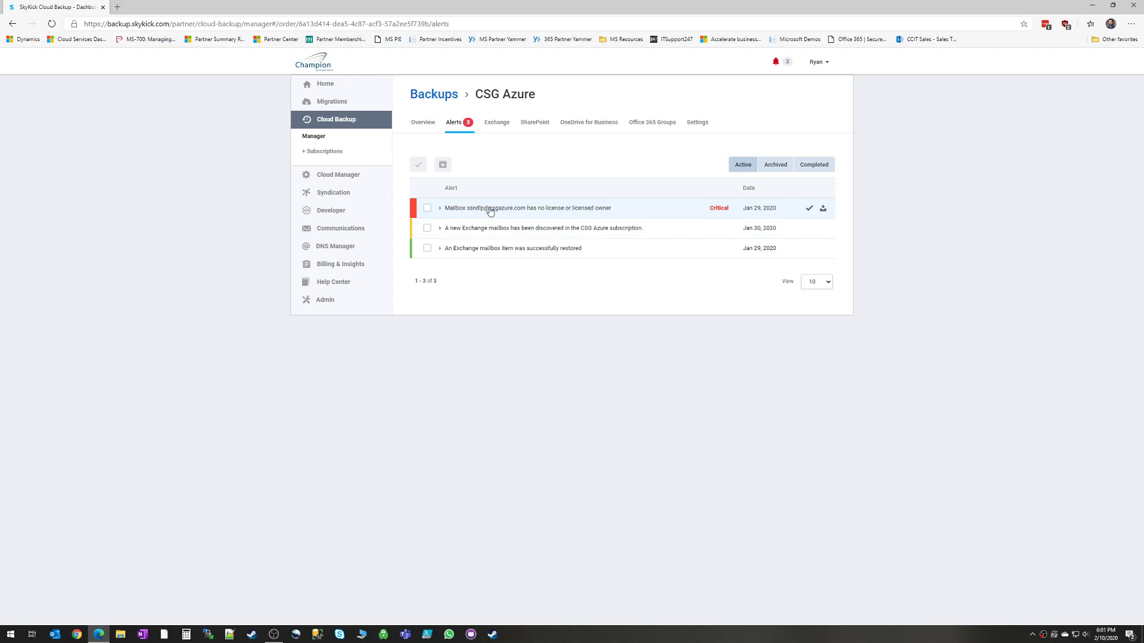
{"action": "left_click", "coordinate": [442, 209]}
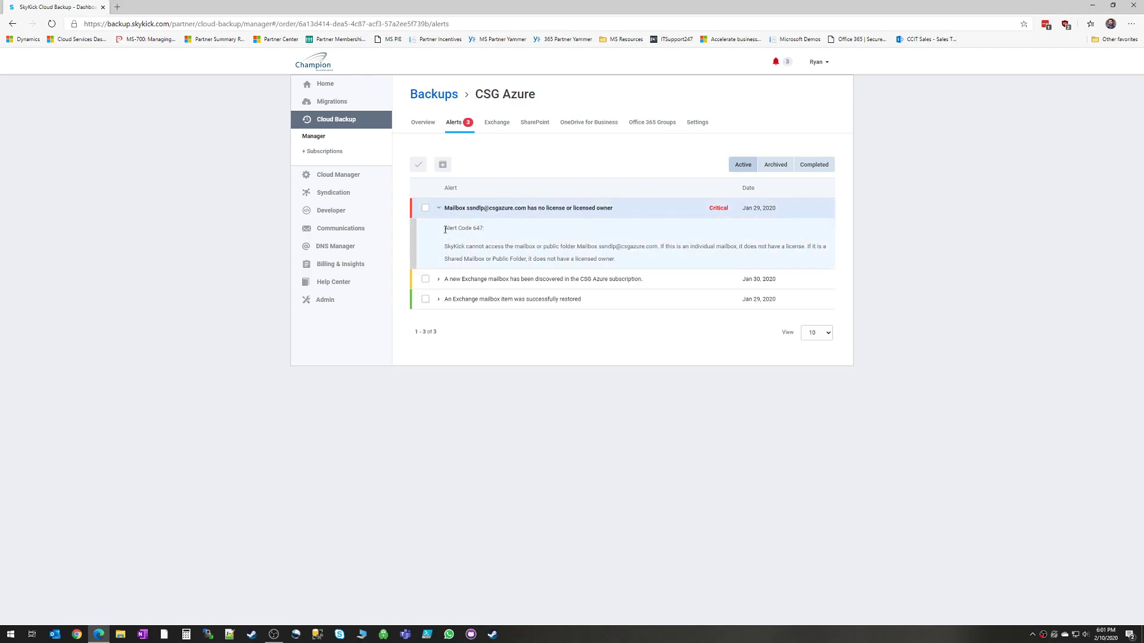
{"action": "left_click_drag", "start_coordinate": [616, 259], "coordinate": [610, 259]}
{"action": "left_click", "coordinate": [610, 258]}
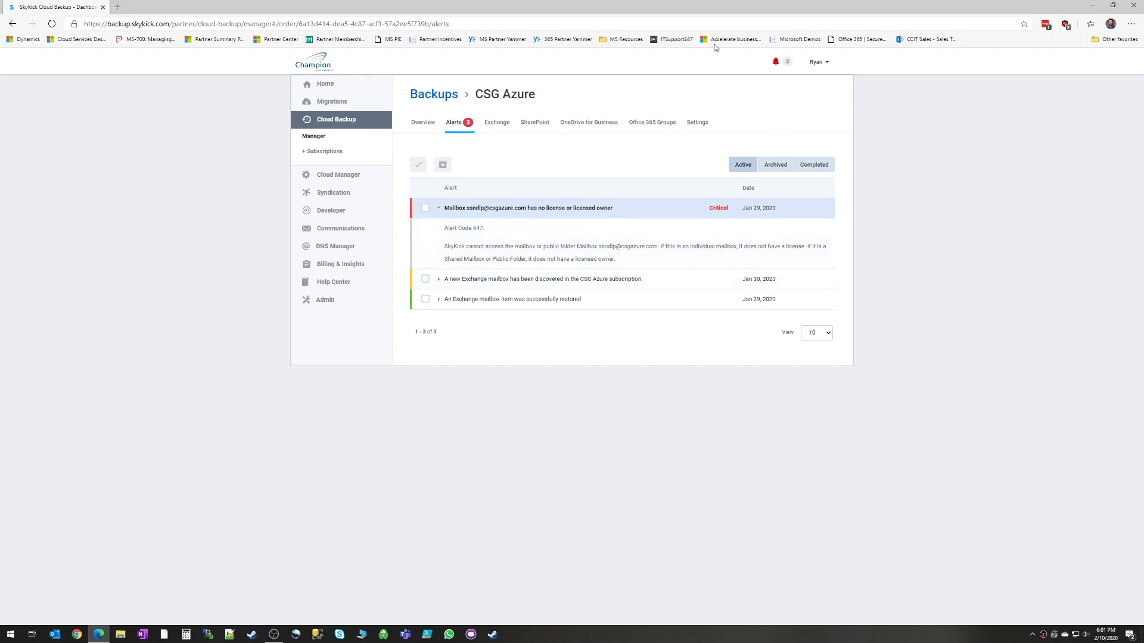
Step: Review the individual mailboxes, public folders and shared mailboxes listed for Exchange backup
{"action": "left_click", "coordinate": [498, 128]}
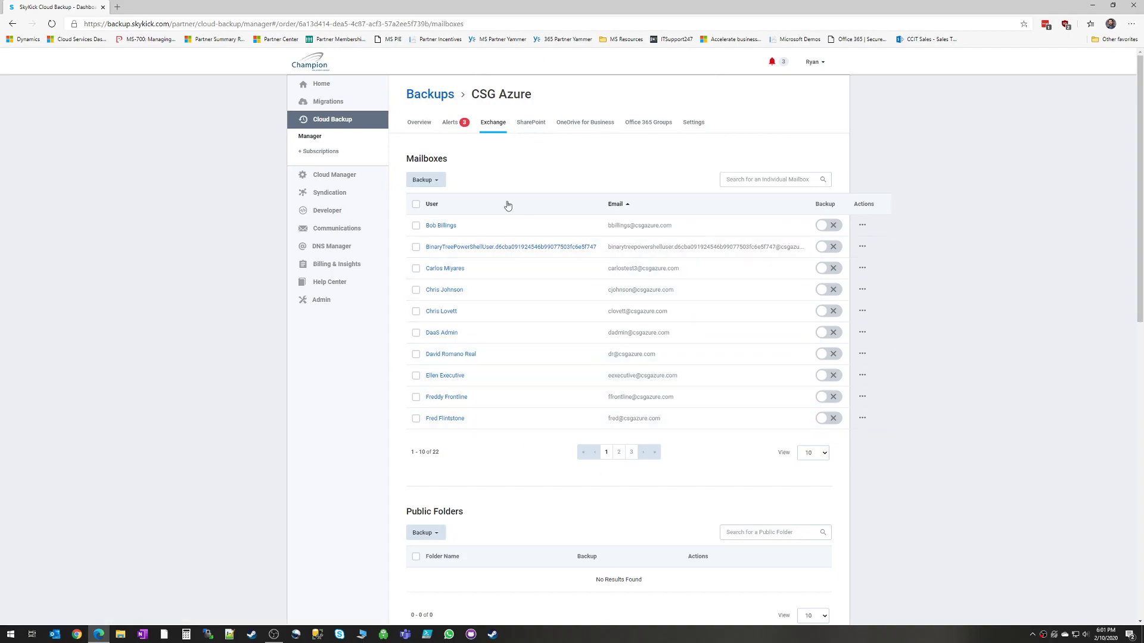
{"action": "scroll", "coordinate": [401, 430], "scroll_direction": "down", "scroll_amount": 7}
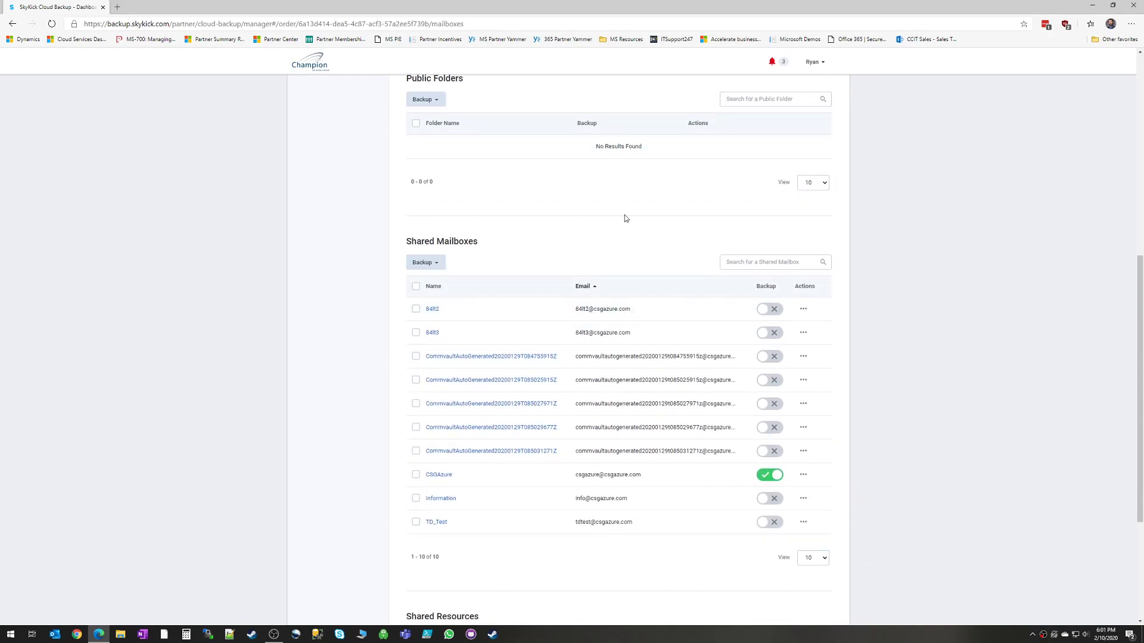
{"action": "scroll", "coordinate": [697, 371], "scroll_direction": "up", "scroll_amount": 6}
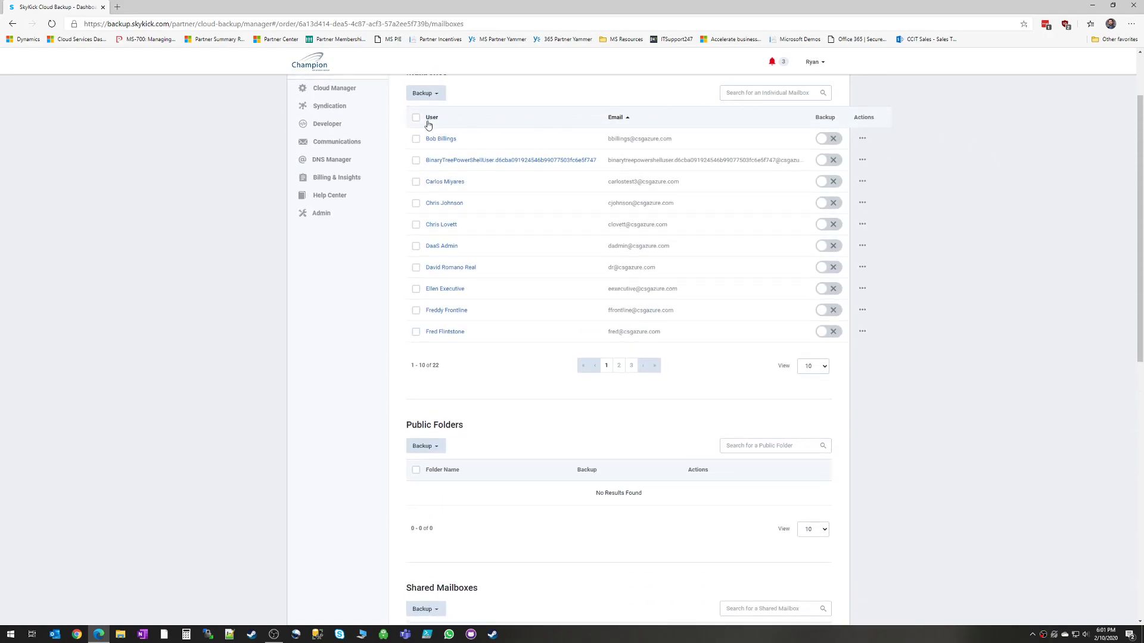
Step: Try switching backup on and off for the first individual mailbox in the list
{"action": "left_click", "coordinate": [827, 142]}
{"action": "left_click", "coordinate": [826, 143]}
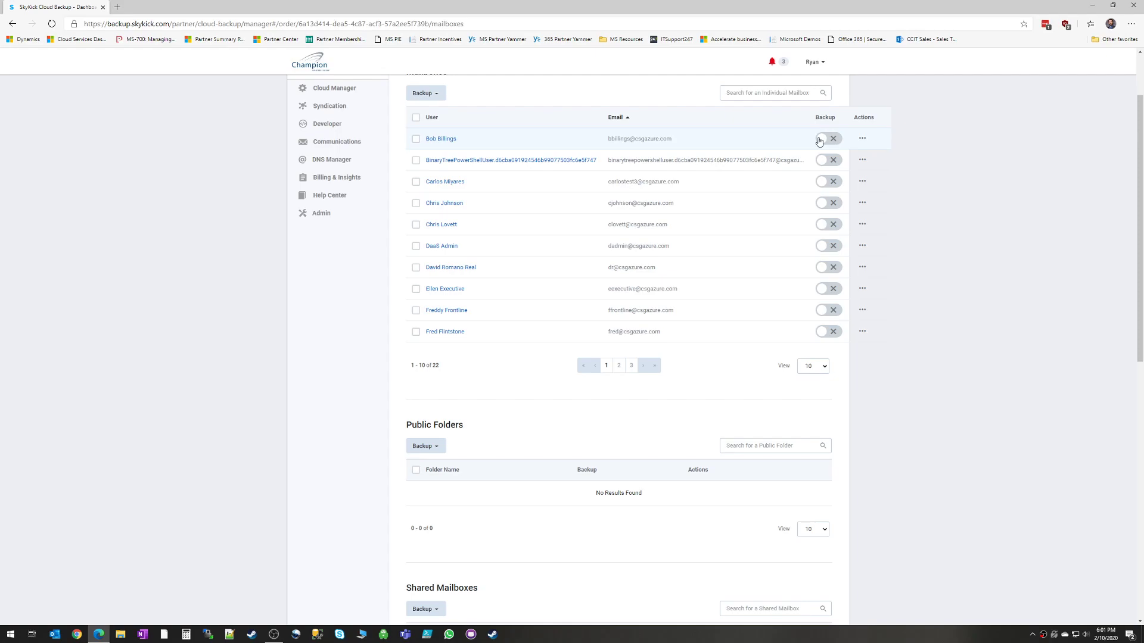
{"action": "left_click", "coordinate": [824, 143]}
{"action": "left_click", "coordinate": [825, 142]}
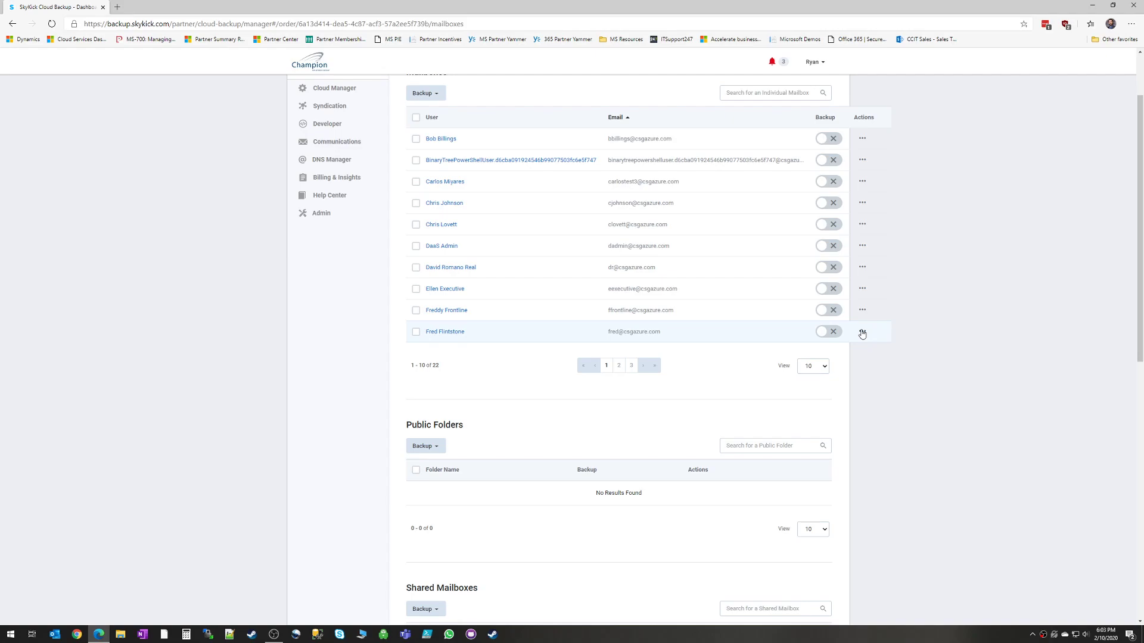
Step: Open the full mailbox restore options for the backup-enabled mailbox on page 2 of the mailbox list
{"action": "left_click", "coordinate": [620, 368]}
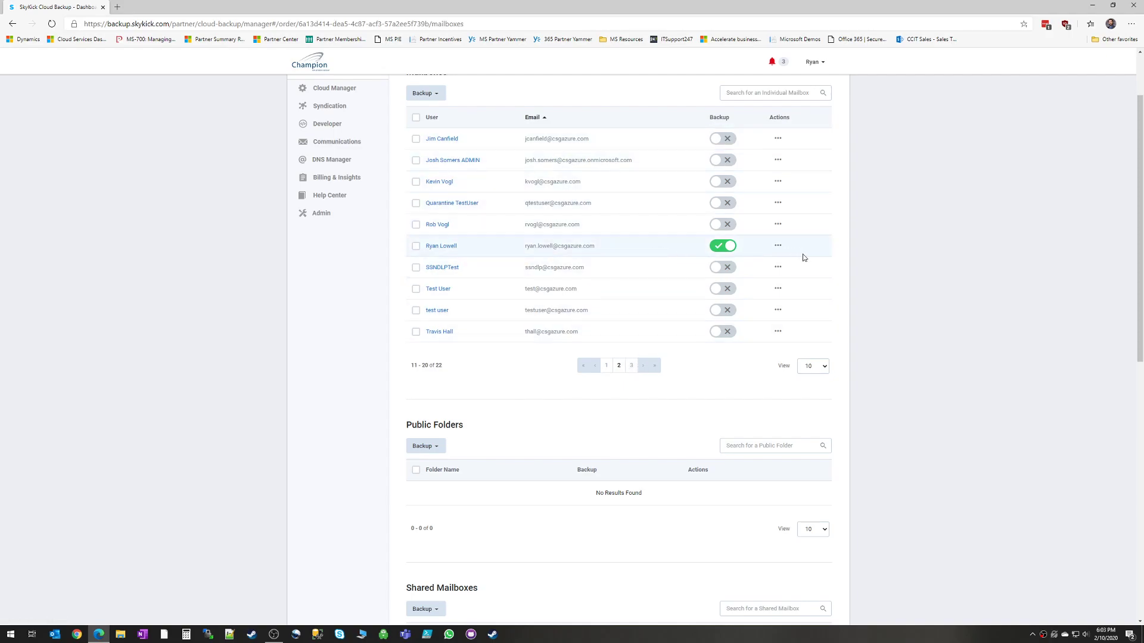
{"action": "left_click", "coordinate": [779, 247]}
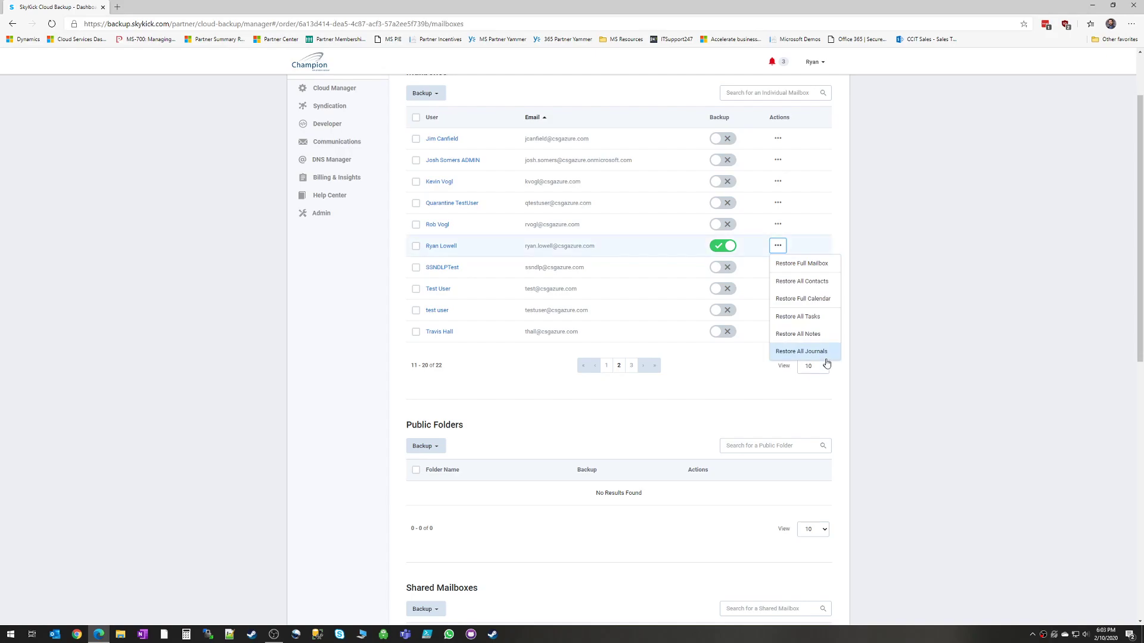
{"action": "left_click", "coordinate": [801, 264]}
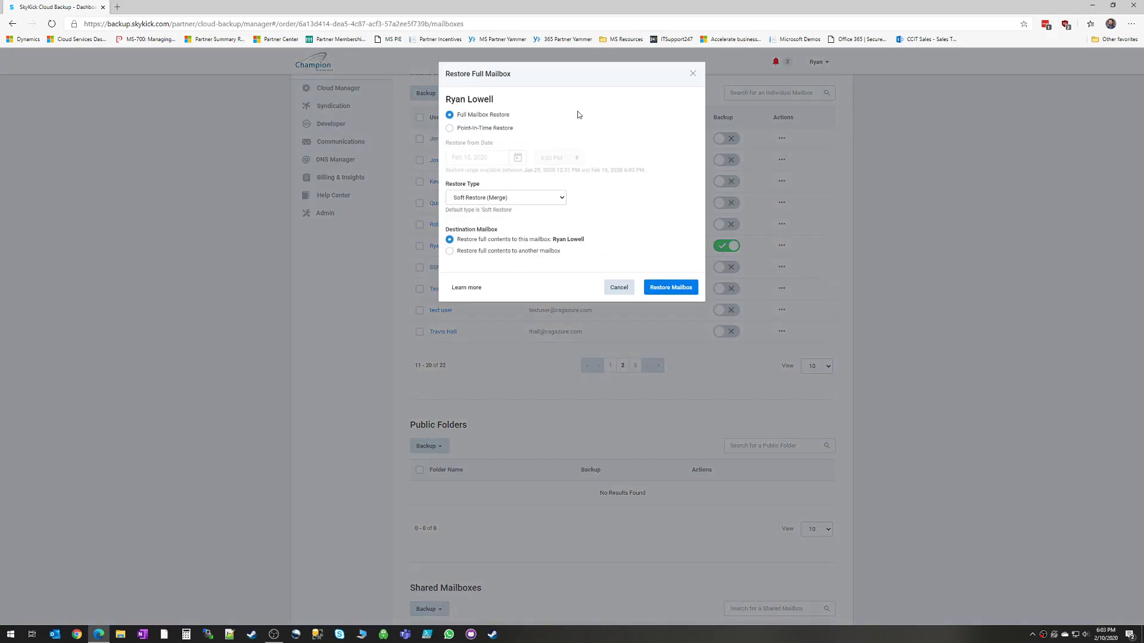
Step: Set the mailbox restore to Point-in-Time with Feb 3, 2020 as the date, and look through the available times
{"action": "left_click", "coordinate": [487, 129]}
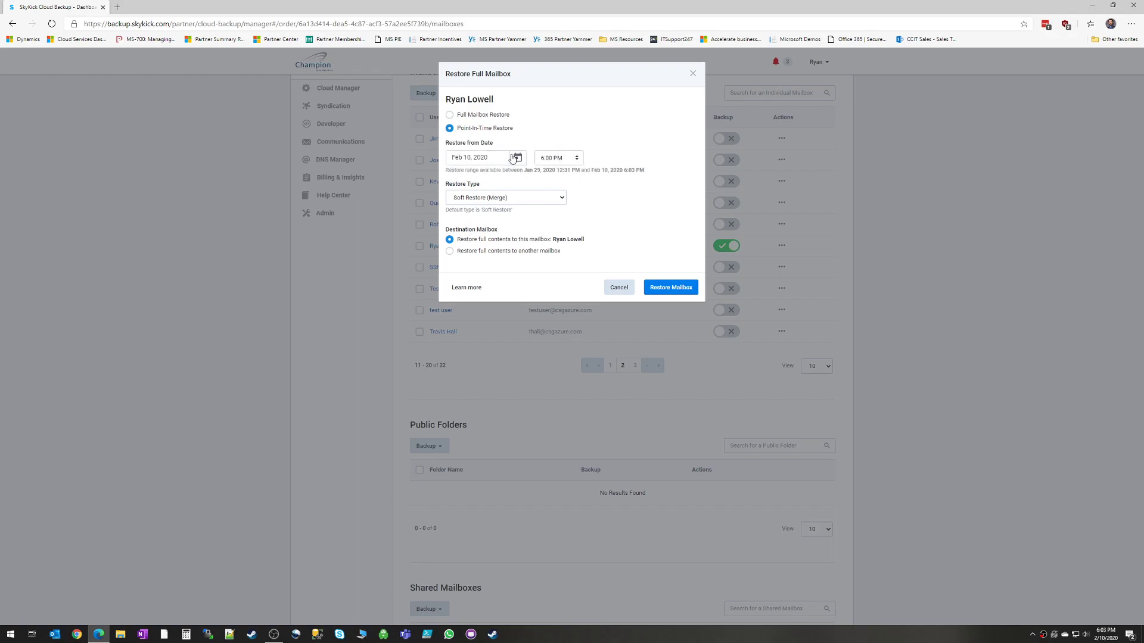
{"action": "left_click", "coordinate": [517, 158]}
{"action": "left_click", "coordinate": [469, 213]}
{"action": "left_click", "coordinate": [572, 158]}
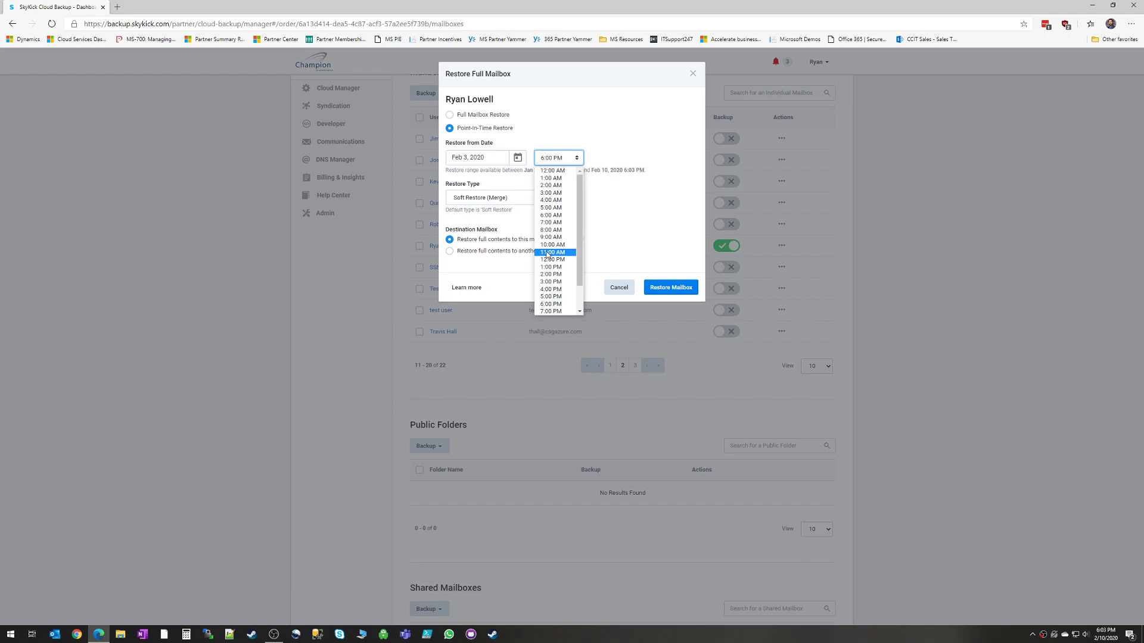
{"action": "left_click", "coordinate": [635, 210]}
Step: Check the restore types, choose restoring full contents to another mailbox, and cancel the restore
{"action": "left_click", "coordinate": [523, 201]}
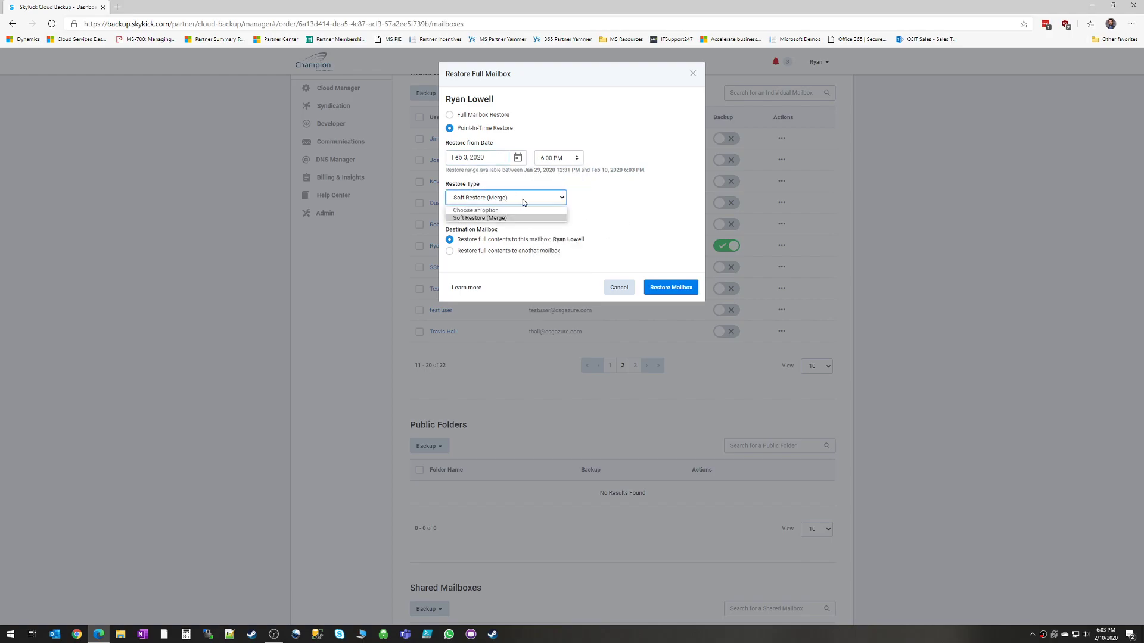
{"action": "left_click", "coordinate": [597, 204]}
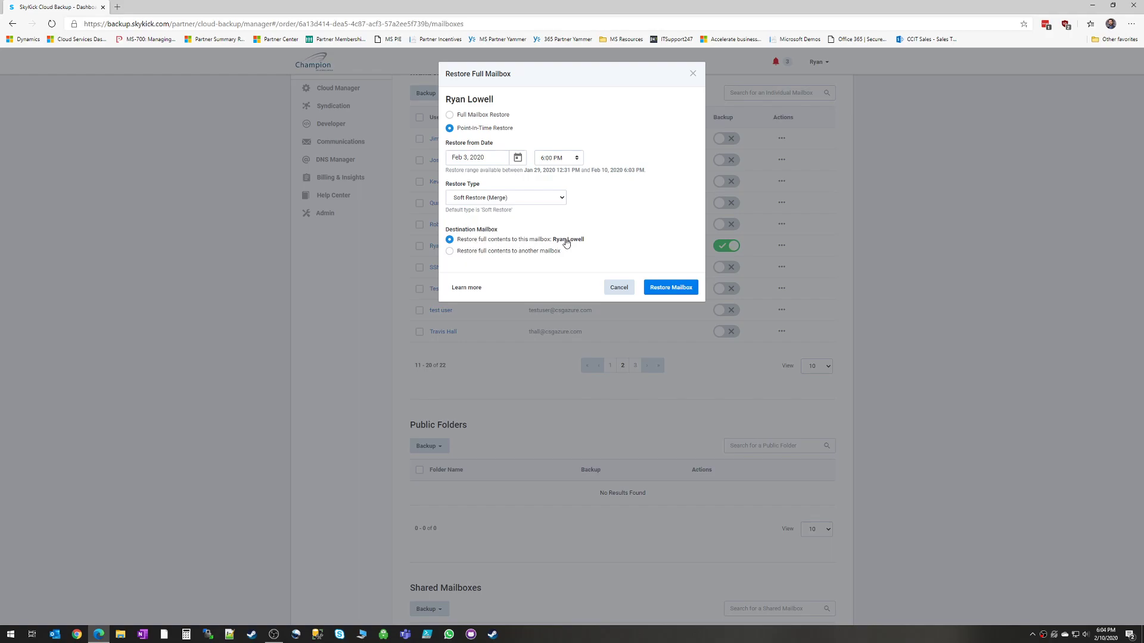
{"action": "left_click", "coordinate": [543, 252]}
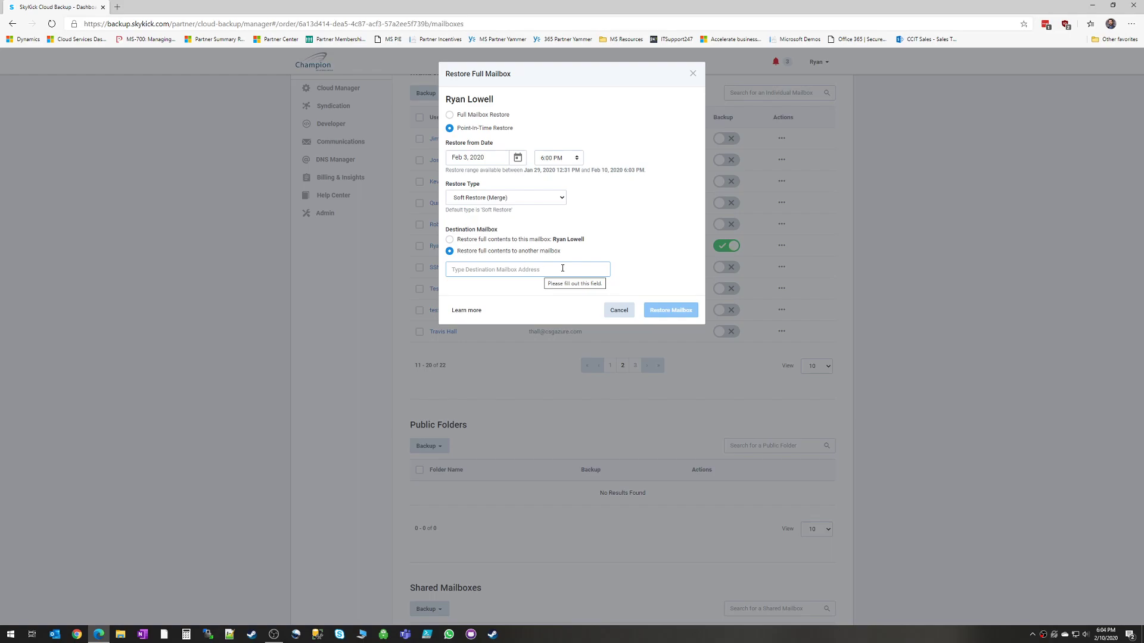
{"action": "left_click", "coordinate": [619, 310]}
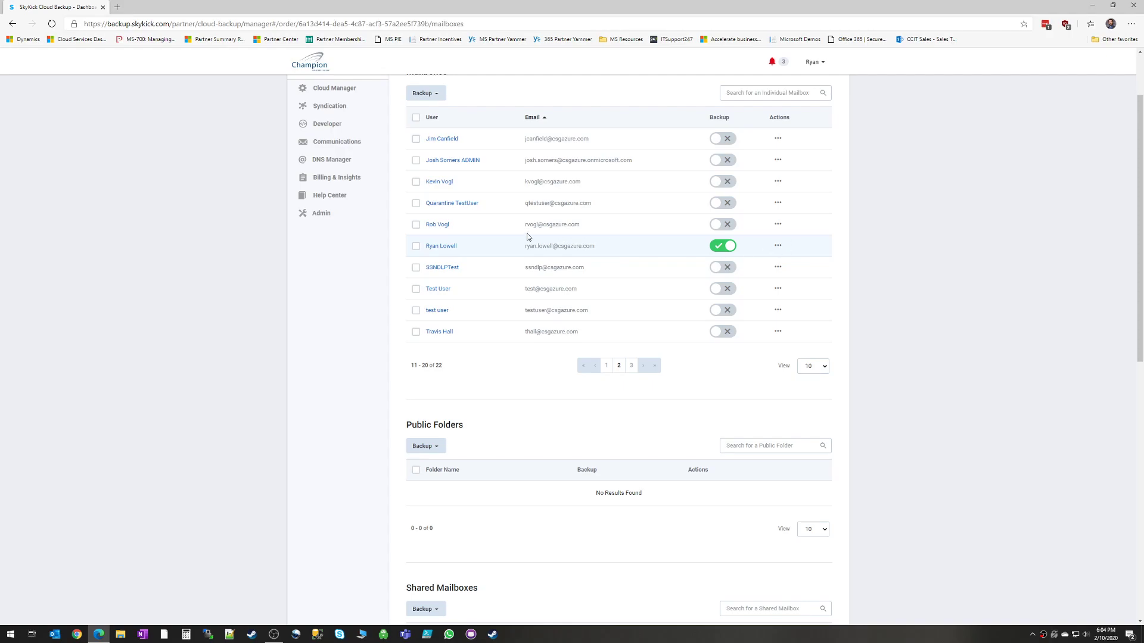
Step: Browse the backed-up mailbox's folders, select the Journal folder, and open the Inbox contents
{"action": "left_click", "coordinate": [453, 250]}
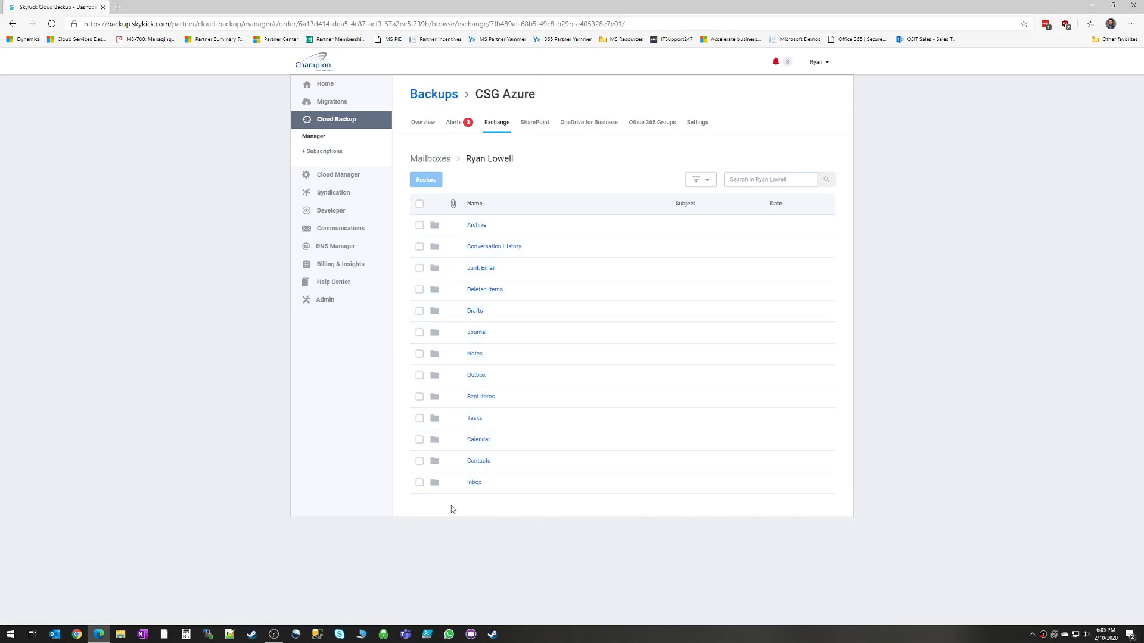
{"action": "left_click", "coordinate": [419, 331]}
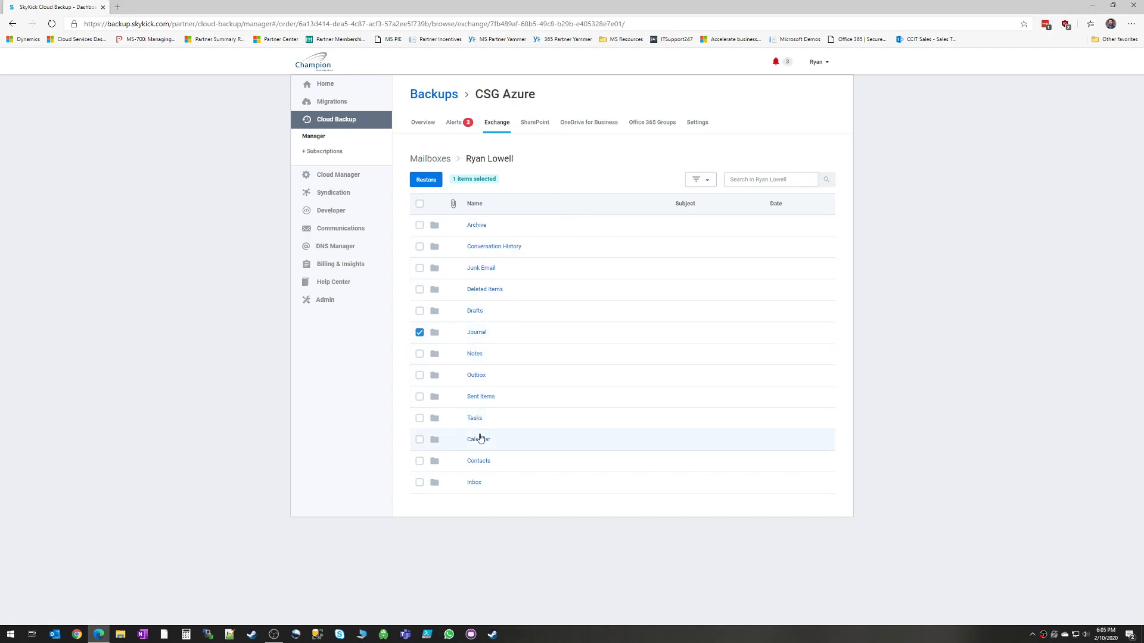
{"action": "left_click", "coordinate": [473, 483]}
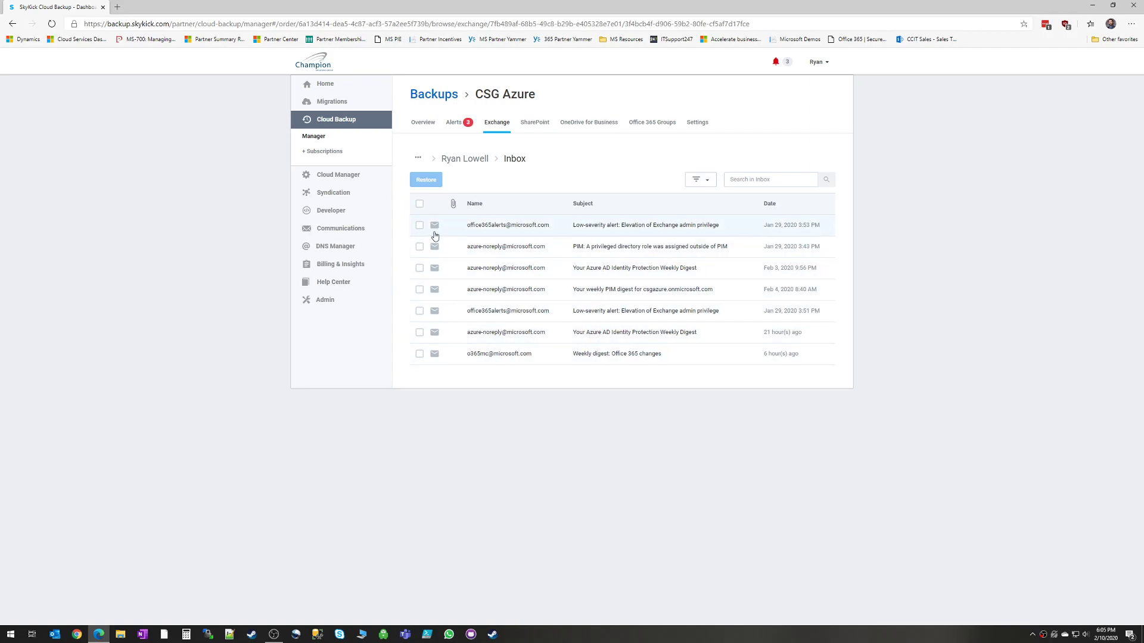
Step: Select and deselect the first Inbox message as a restore item, and activate the Inbox search
{"action": "left_click", "coordinate": [419, 225]}
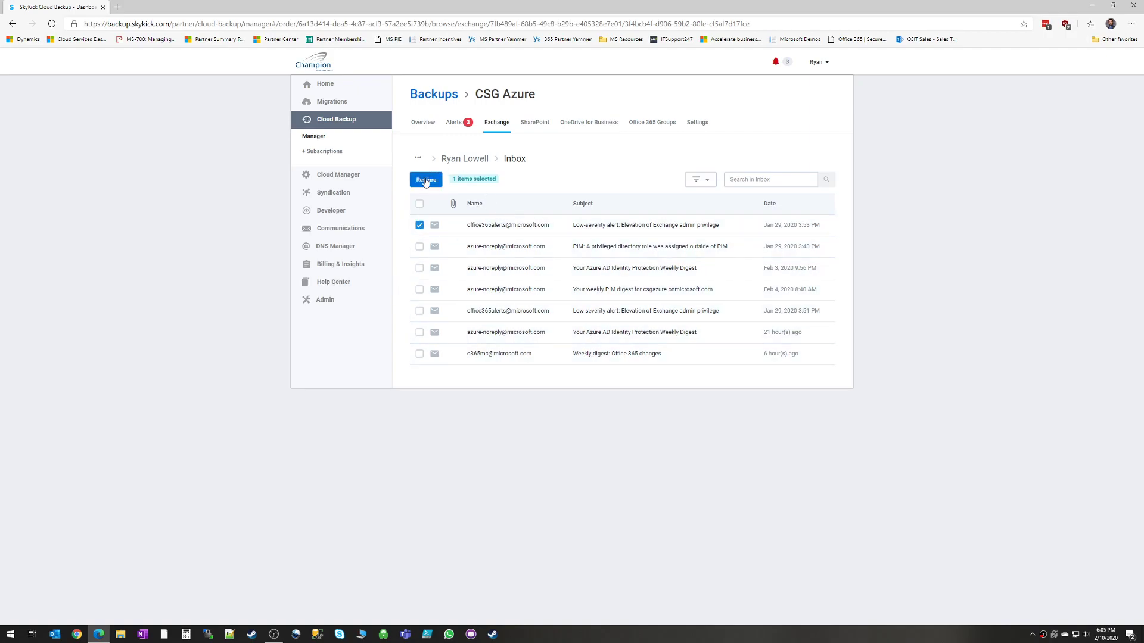
{"action": "left_click", "coordinate": [419, 226]}
{"action": "left_click", "coordinate": [778, 179]}
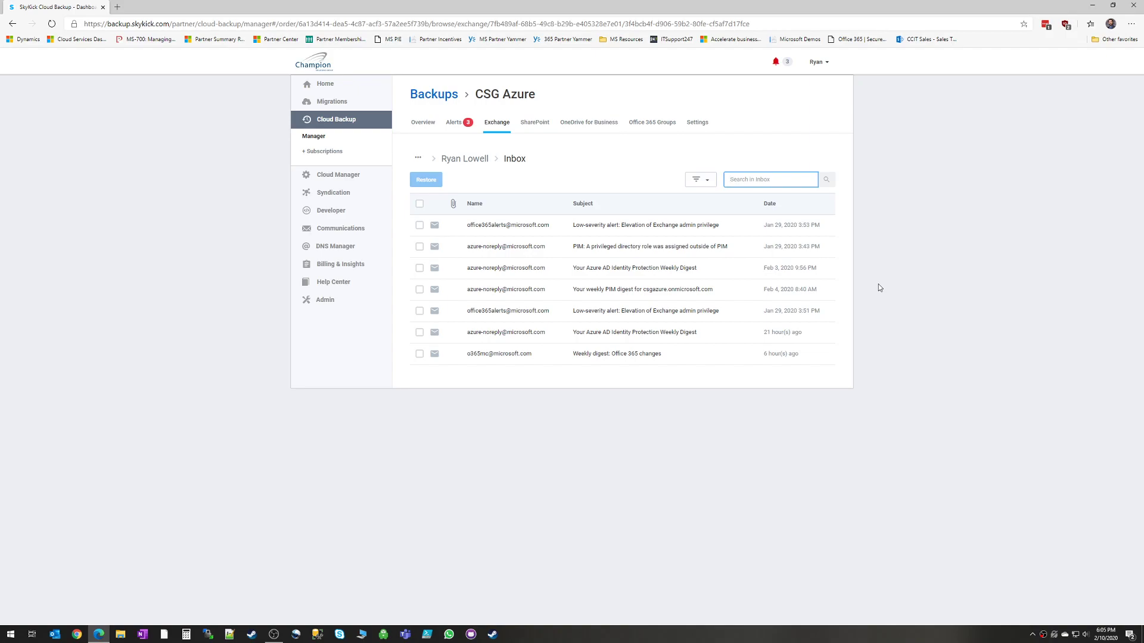
Step: Search the backed-up Inbox for "AD", and clear the search term
{"action": "type", "text": "AD"}
{"action": "key", "text": "Return"}
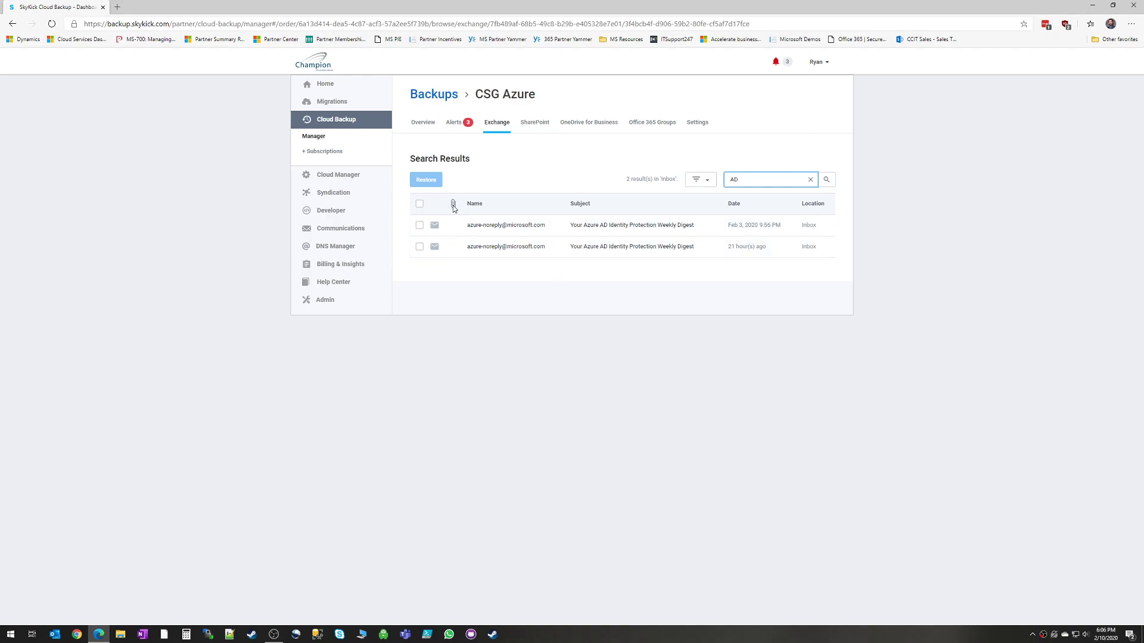
{"action": "key", "text": "BackSpace"}
{"action": "key", "text": "BackSpace"}
Step: Return to the Exchange backup lists and look over the mailboxes, public folders, shared mailboxes and shared resources
{"action": "left_click", "coordinate": [504, 125]}
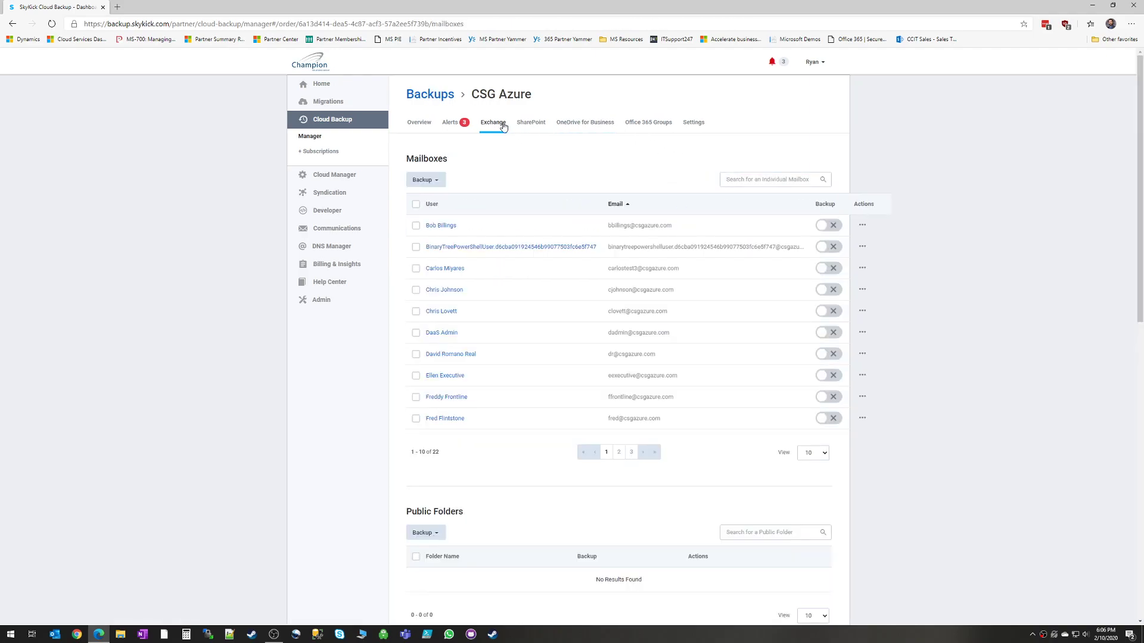
{"action": "scroll", "coordinate": [569, 353], "scroll_direction": "down", "scroll_amount": 2}
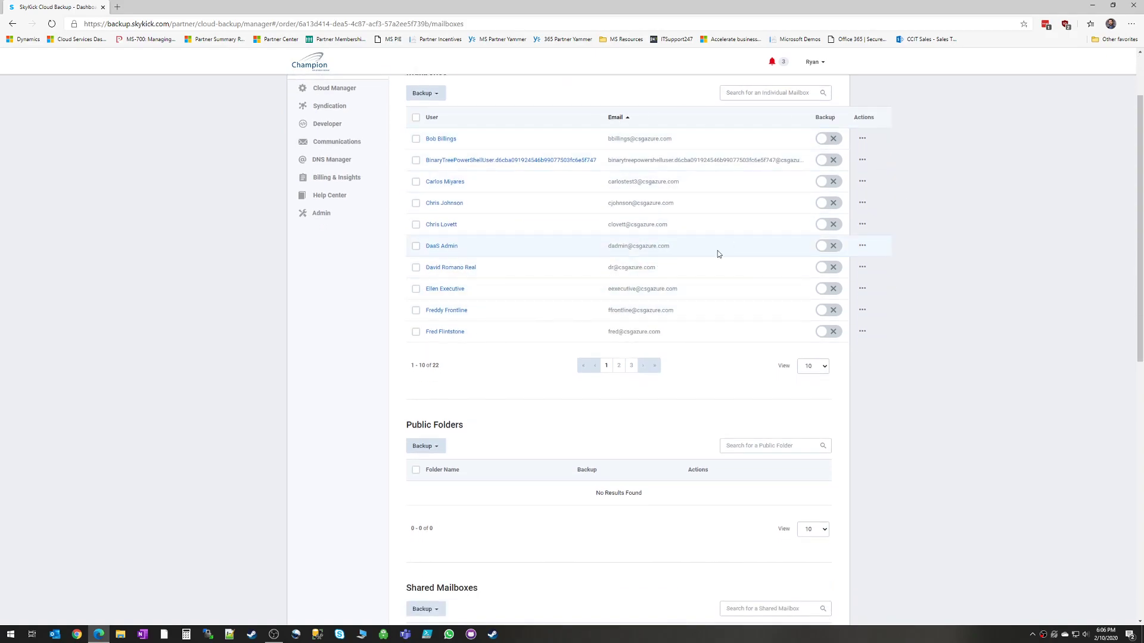
{"action": "scroll", "coordinate": [724, 247], "scroll_direction": "up", "scroll_amount": 2}
{"action": "scroll", "coordinate": [553, 433], "scroll_direction": "down", "scroll_amount": 6}
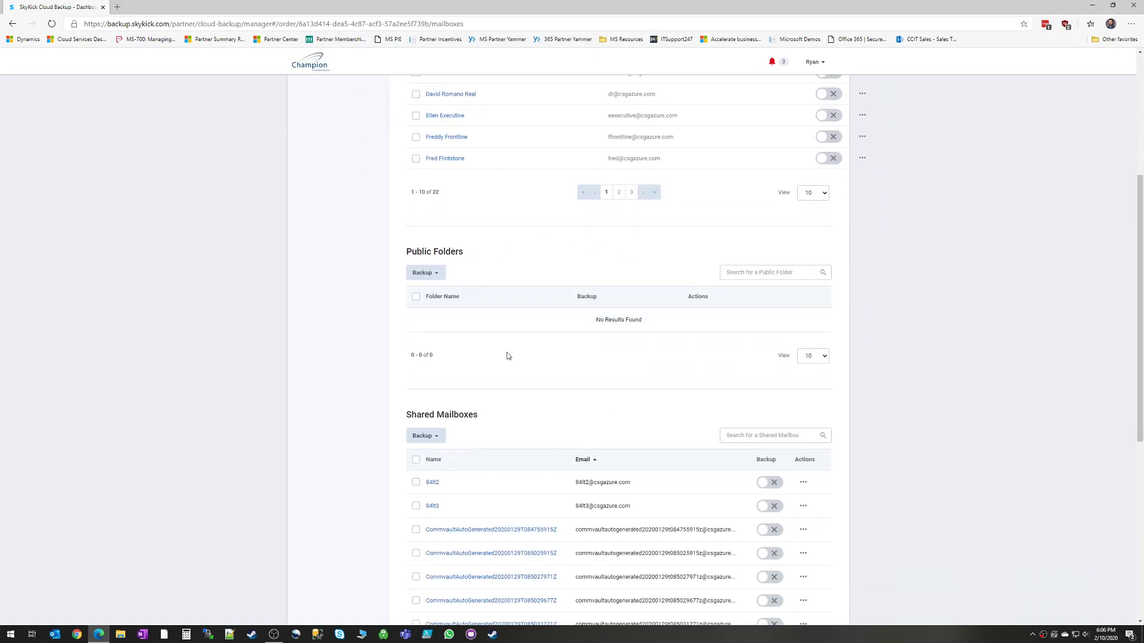
{"action": "scroll", "coordinate": [717, 551], "scroll_direction": "down", "scroll_amount": 2}
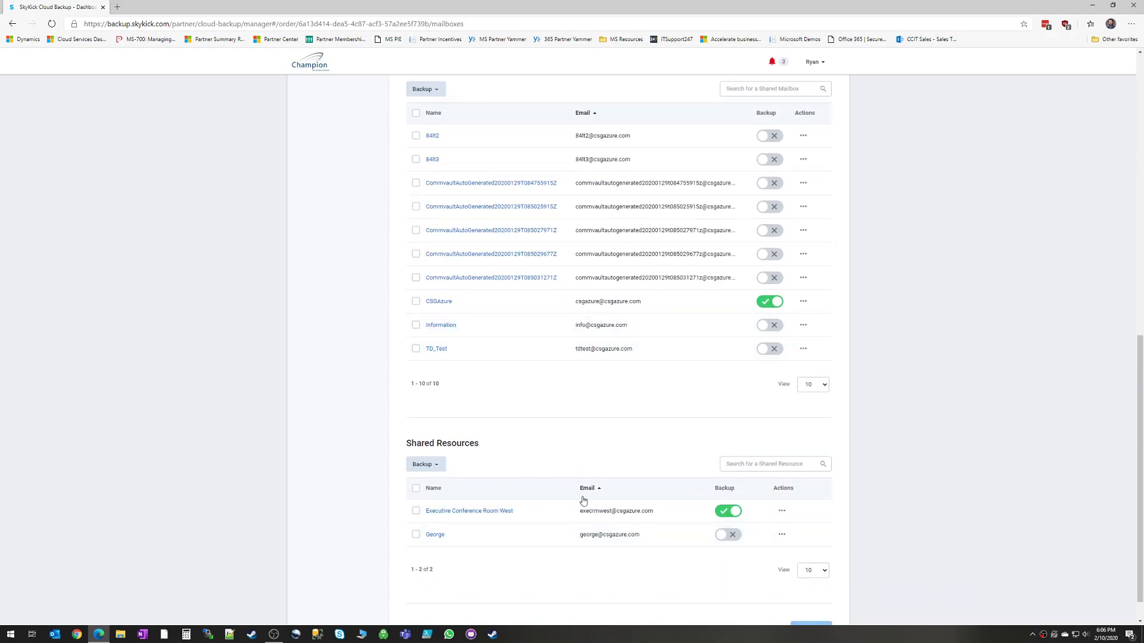
{"action": "scroll", "coordinate": [602, 487], "scroll_direction": "up", "scroll_amount": 10}
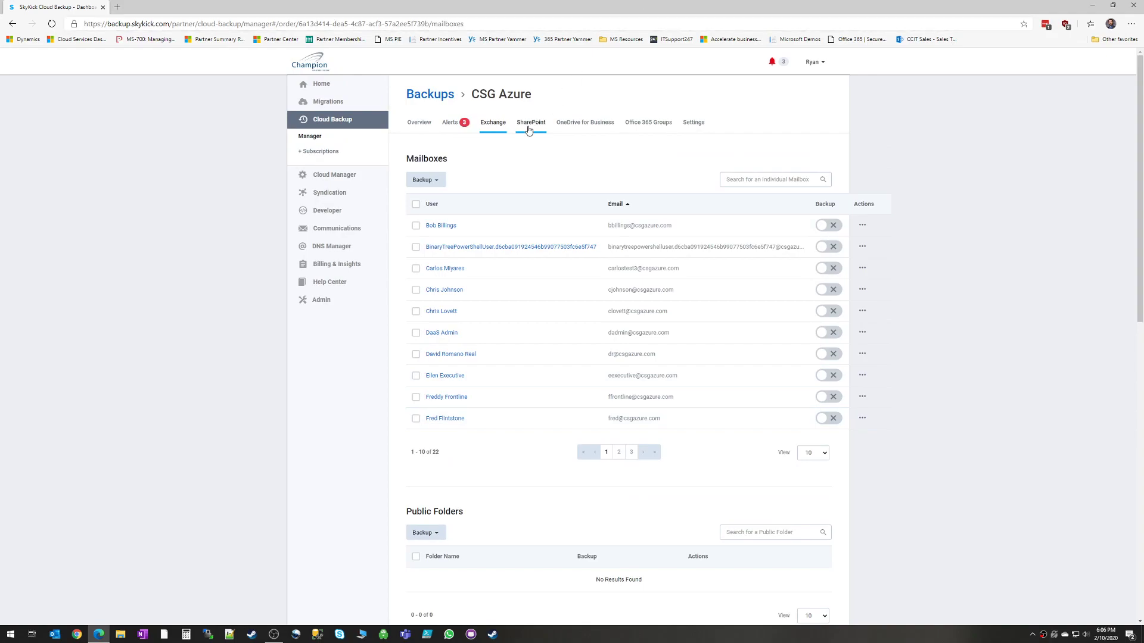
Step: Check the restore action for the root SharePoint site collection, and browse its backed-up subsites and document libraries
{"action": "left_click", "coordinate": [529, 130]}
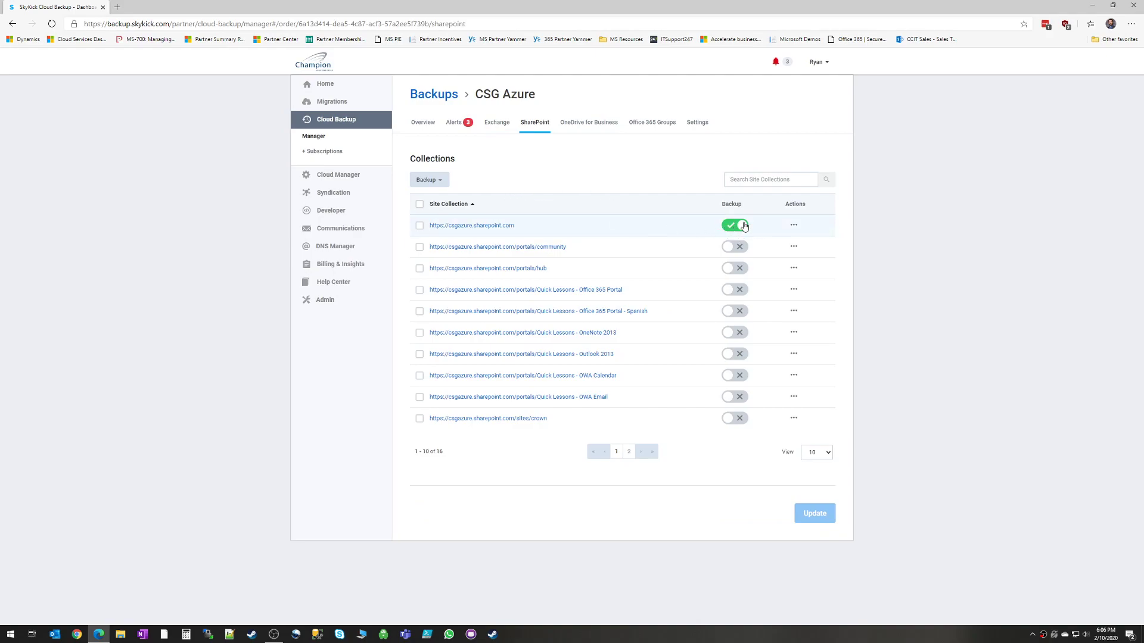
{"action": "left_click", "coordinate": [799, 227]}
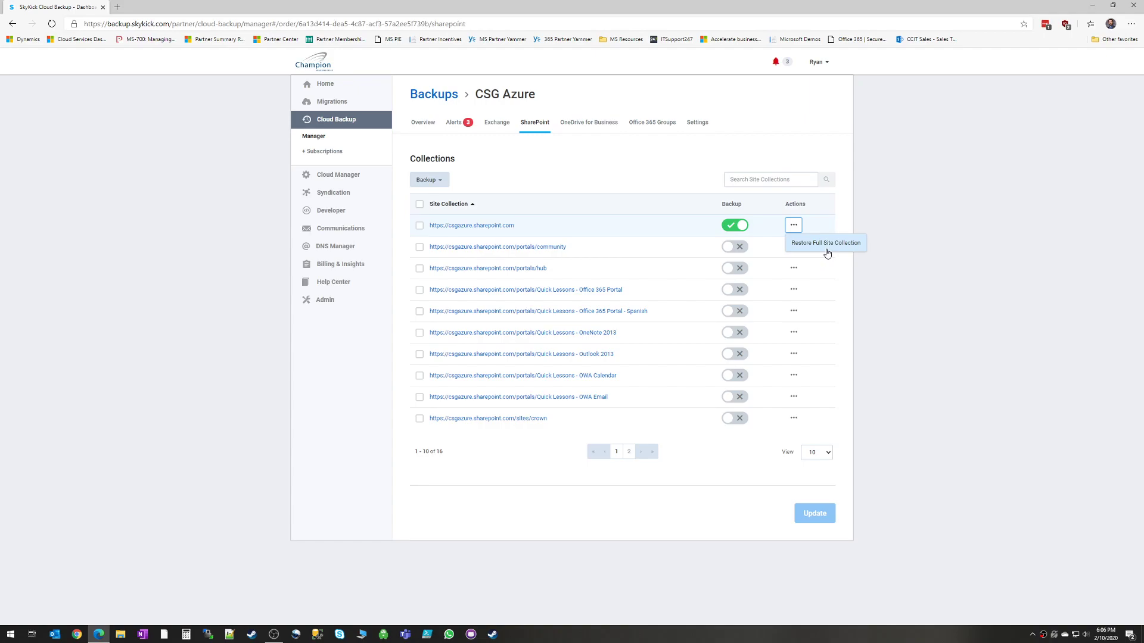
{"action": "left_click", "coordinate": [504, 228]}
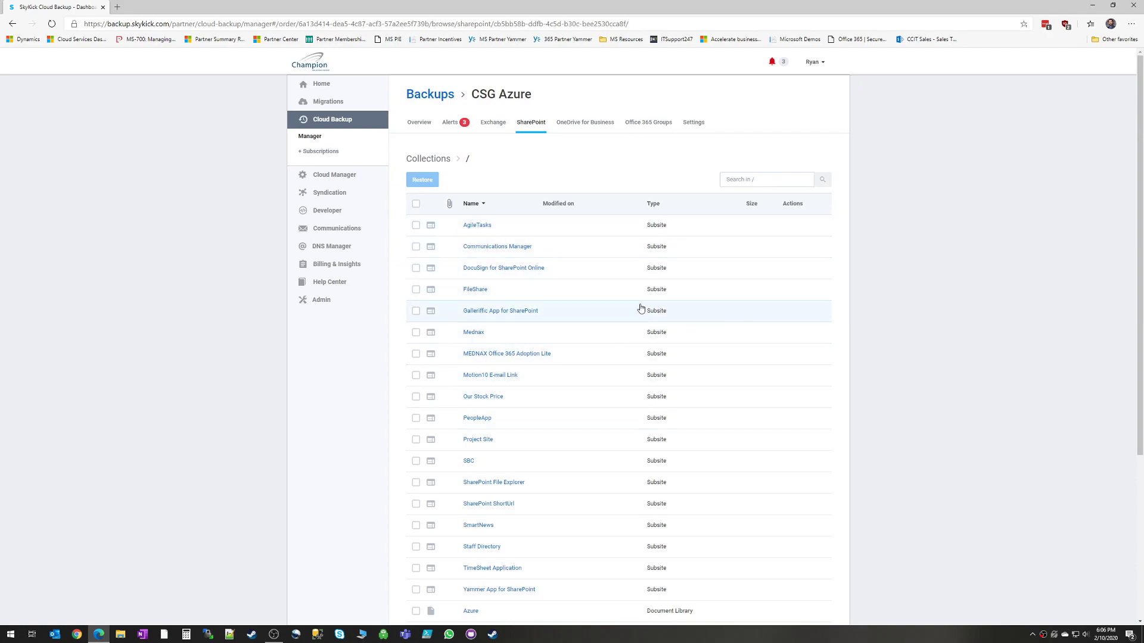
{"action": "scroll", "coordinate": [664, 460], "scroll_direction": "down", "scroll_amount": 4}
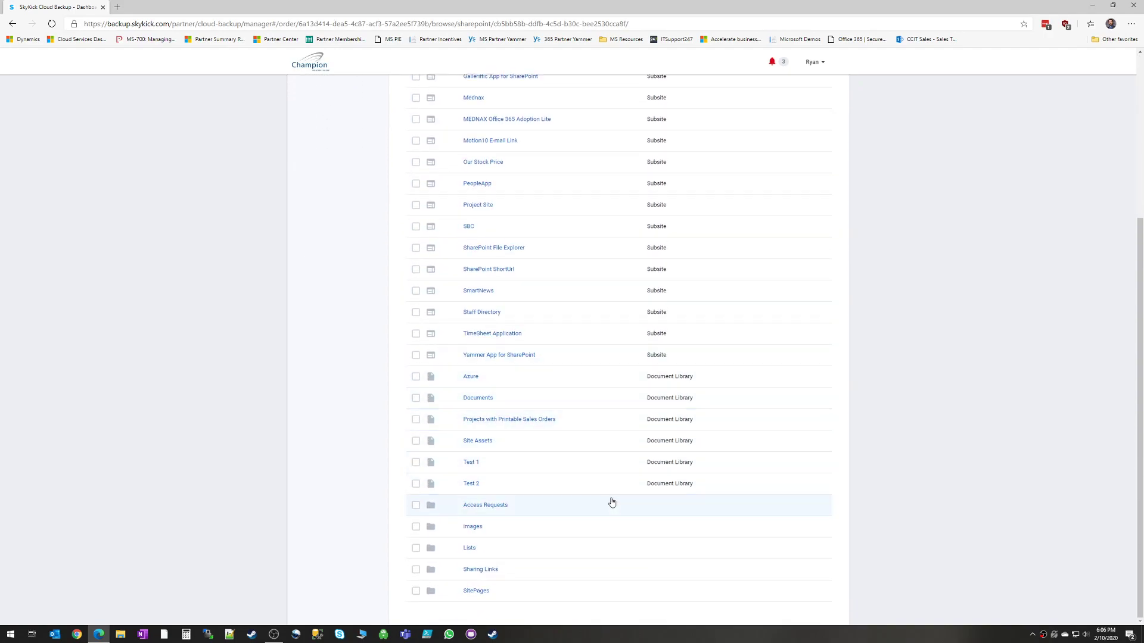
Step: Browse the Documents library to its Downloads folder, select the Acrobat SW and SN's folder, and open it with its search activated
{"action": "left_click", "coordinate": [477, 399]}
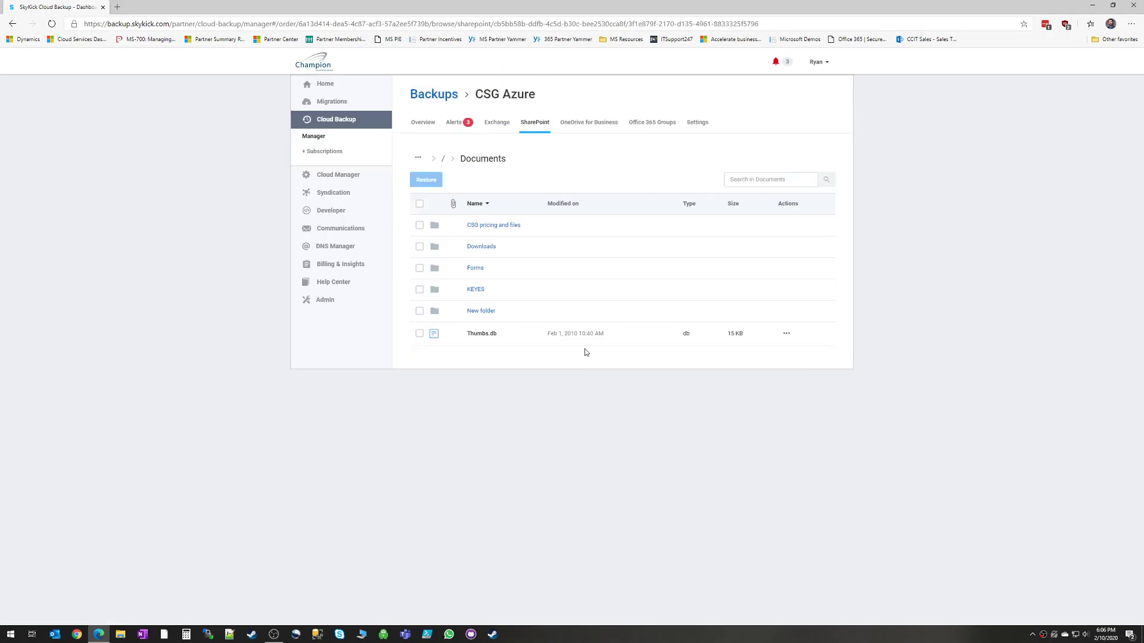
{"action": "left_click", "coordinate": [480, 249]}
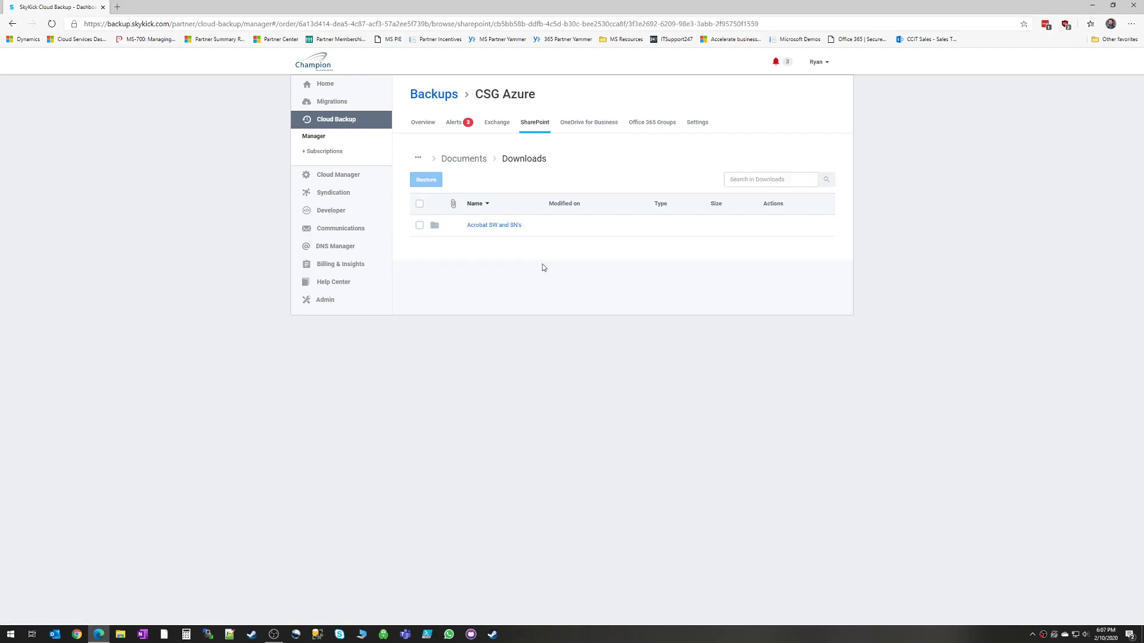
{"action": "left_click", "coordinate": [419, 225]}
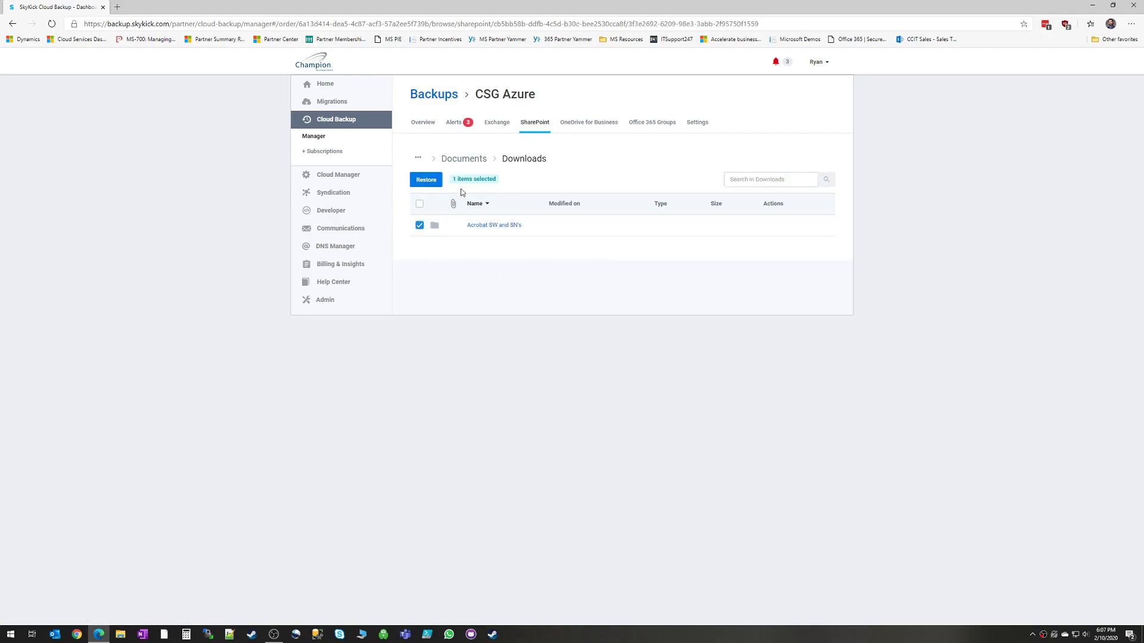
{"action": "left_click", "coordinate": [471, 232]}
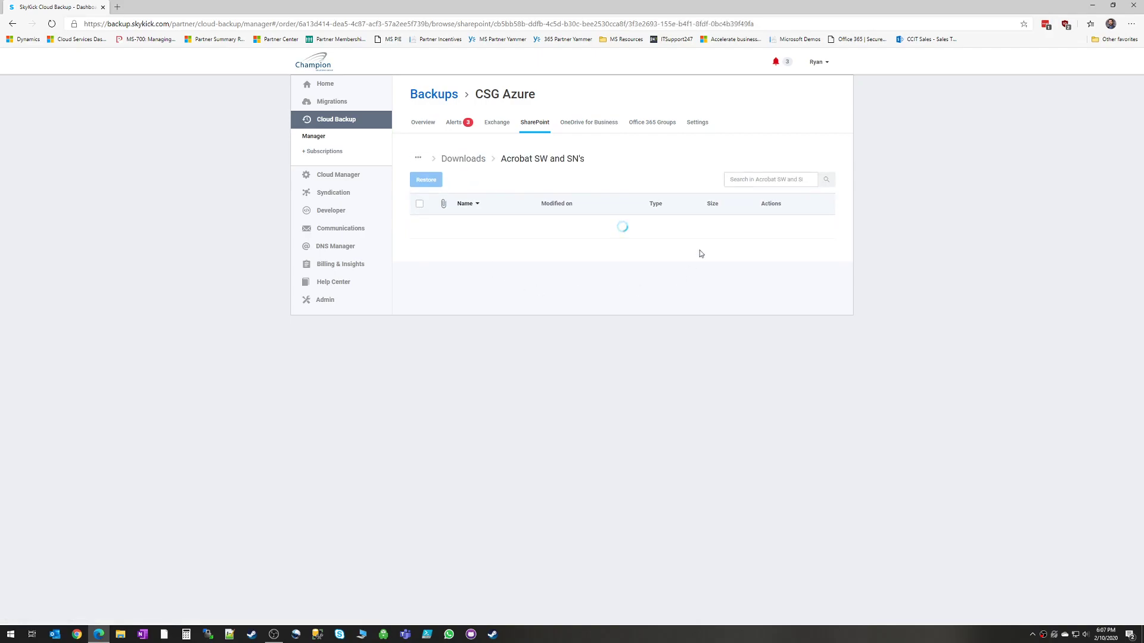
{"action": "left_click", "coordinate": [772, 179]}
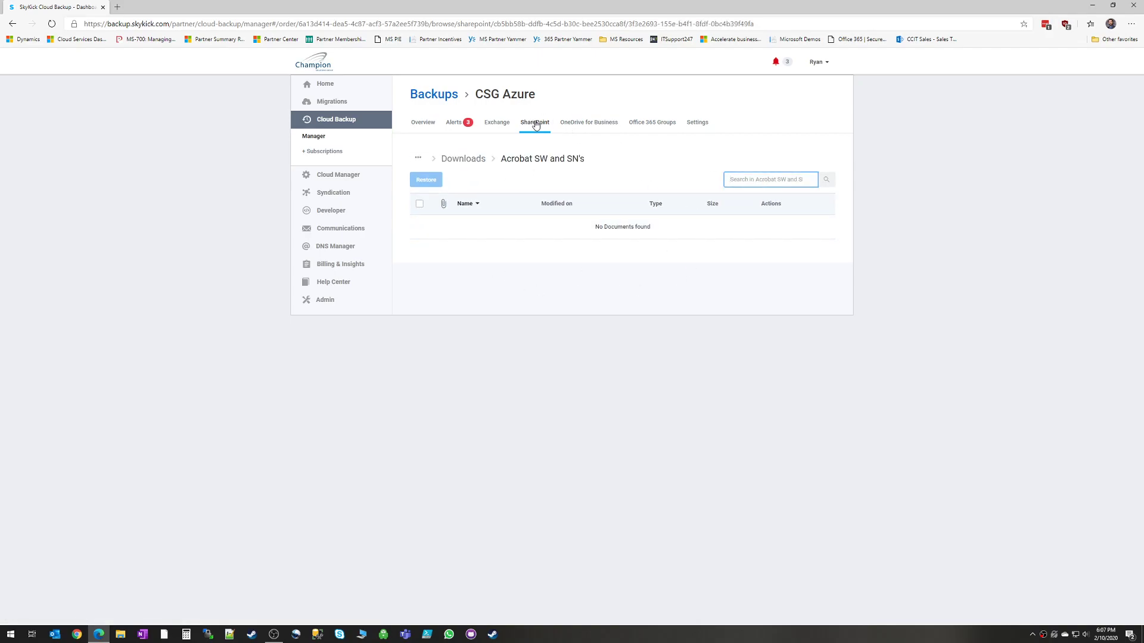
Step: Find the OneDrive for Business account with backup enabled on page 3, check its restore action, and open its files
{"action": "left_click", "coordinate": [575, 123]}
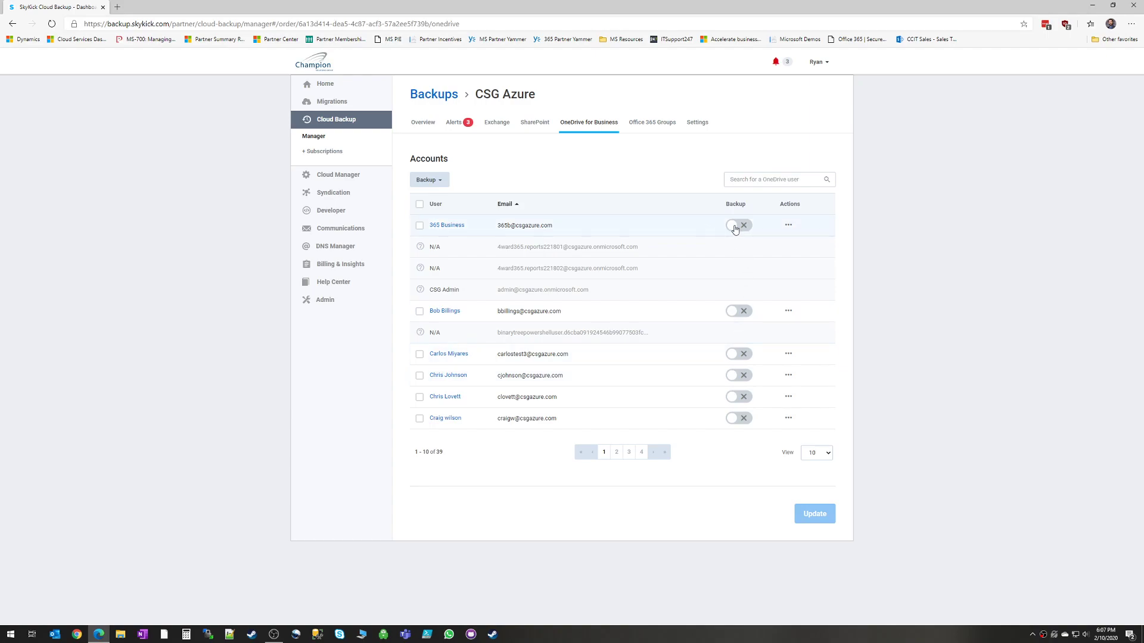
{"action": "left_click", "coordinate": [628, 452]}
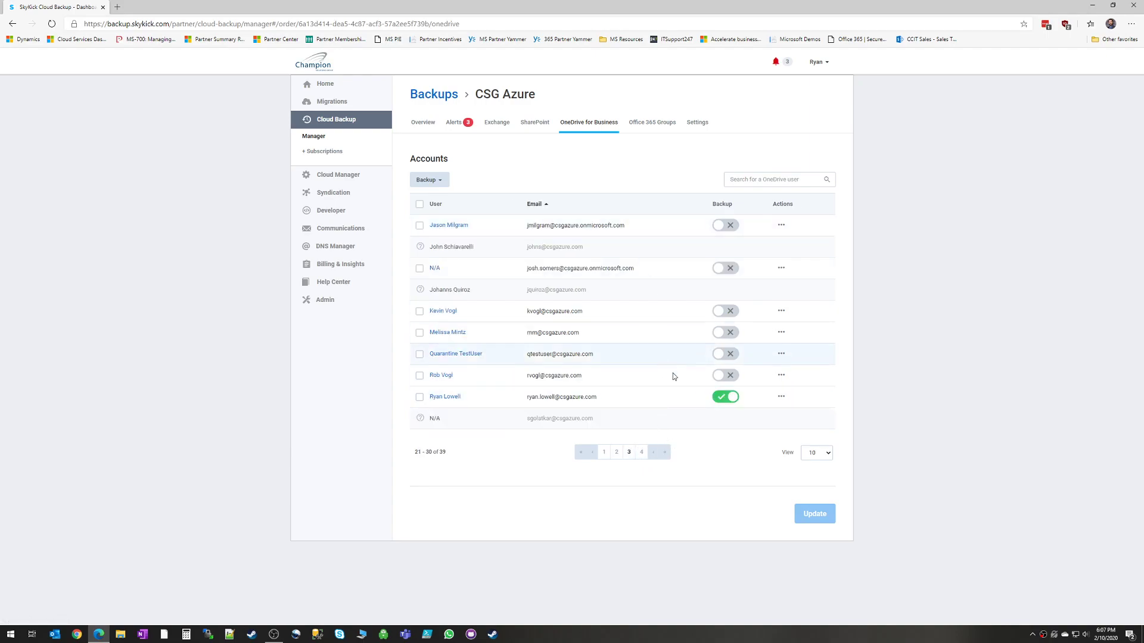
{"action": "left_click", "coordinate": [781, 398]}
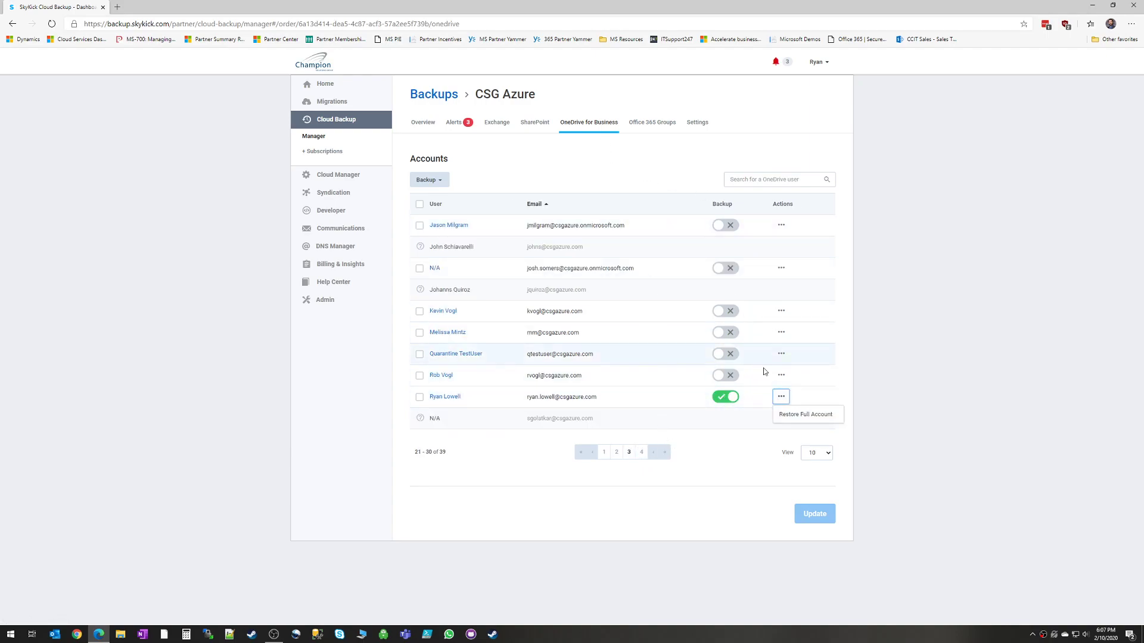
{"action": "left_click", "coordinate": [451, 403]}
{"action": "left_click", "coordinate": [451, 403]}
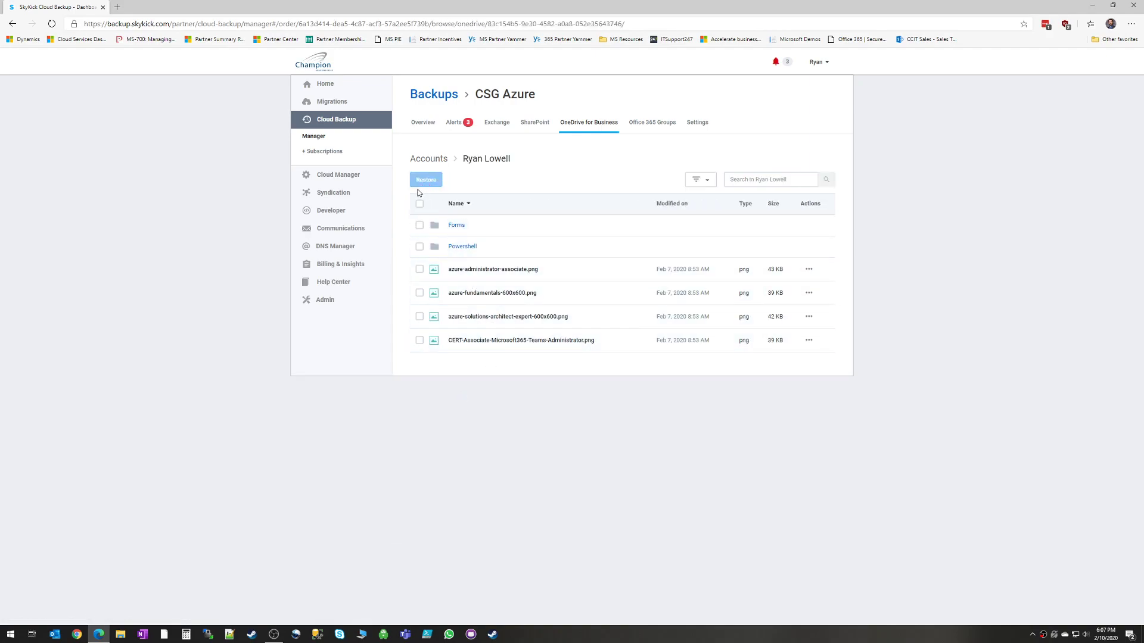
Step: Return to the OneDrive accounts list and select the account with backup enabled on page 3
{"action": "left_click", "coordinate": [428, 159]}
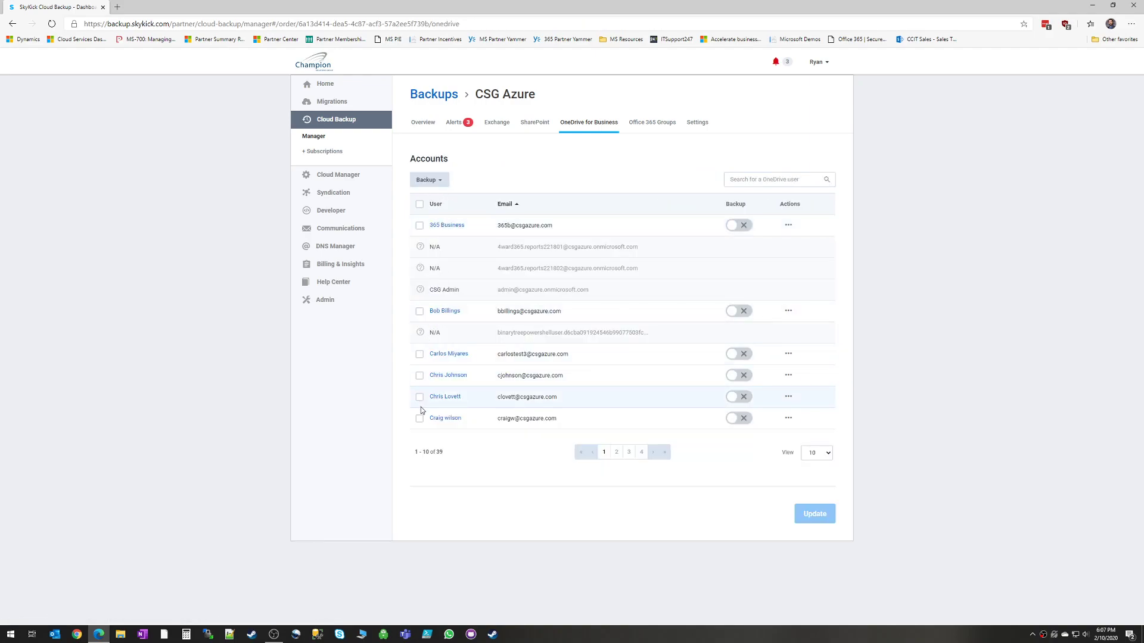
{"action": "left_click", "coordinate": [616, 452]}
{"action": "left_click", "coordinate": [628, 452]}
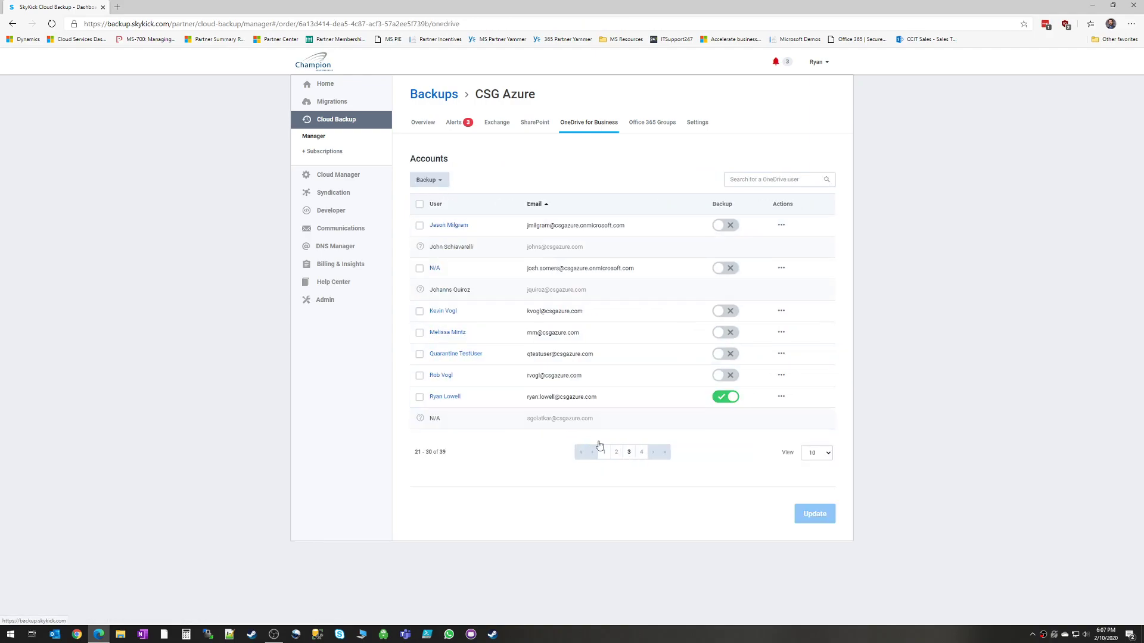
{"action": "left_click", "coordinate": [420, 398]}
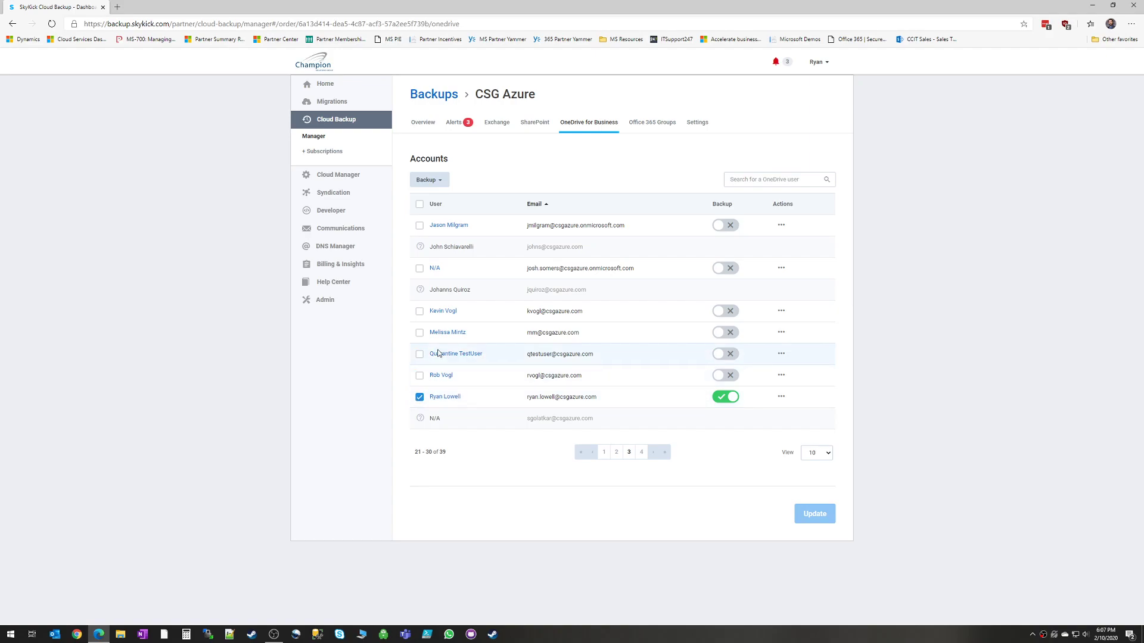
Step: Choose a Point-in-Time restore for the account's full OneDrive, view the available dates, and cancel the restore
{"action": "left_click", "coordinate": [781, 397]}
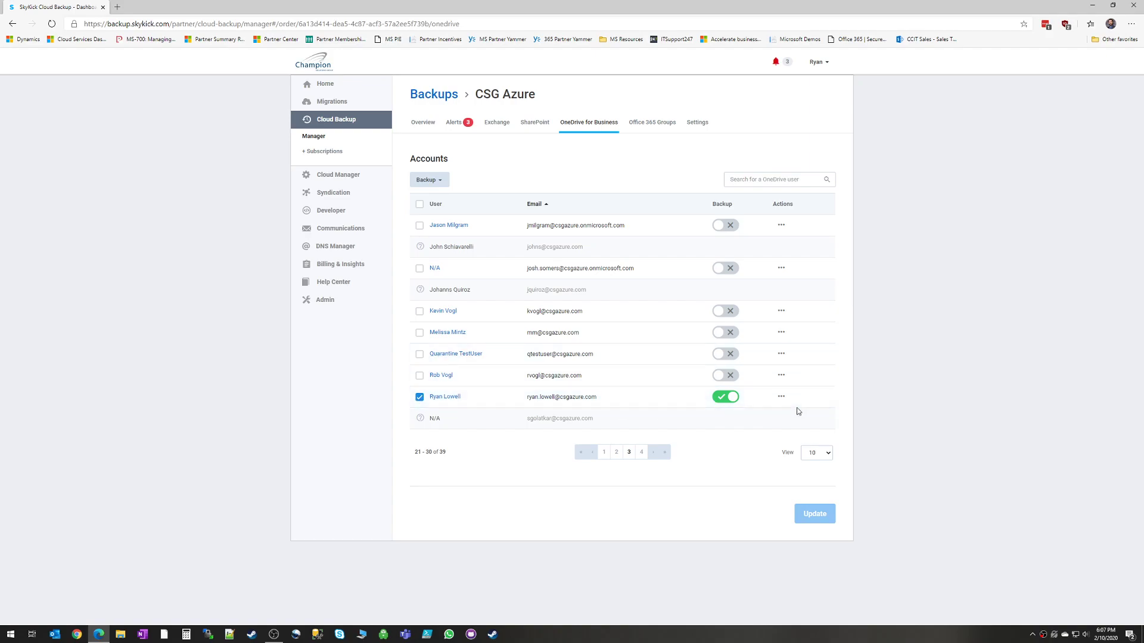
{"action": "left_click", "coordinate": [798, 414]}
{"action": "left_click", "coordinate": [465, 128]}
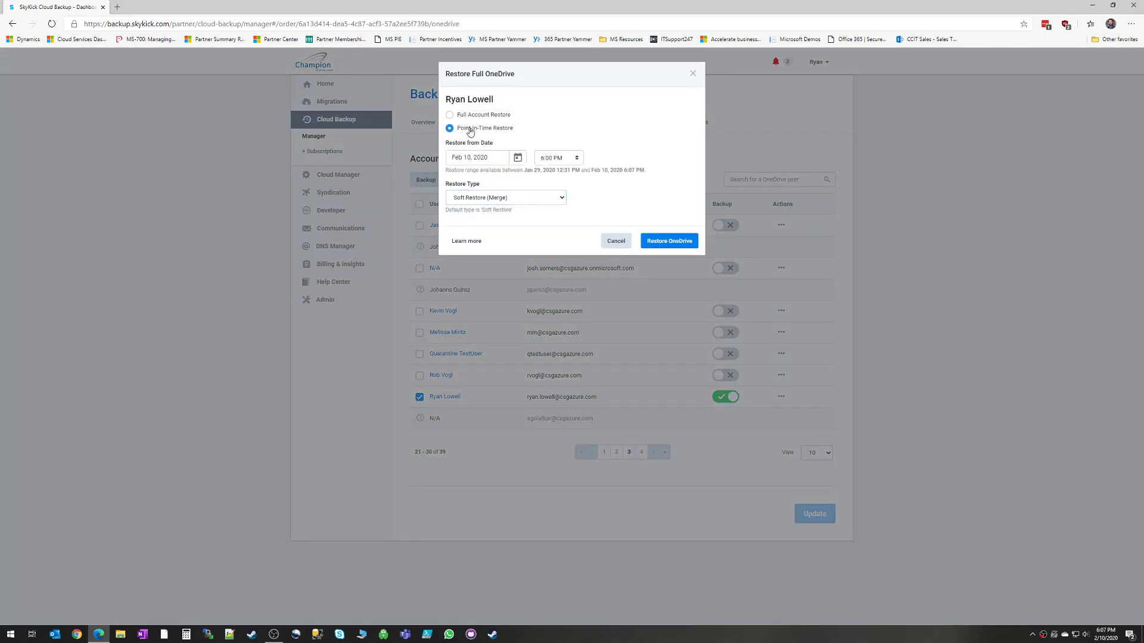
{"action": "left_click", "coordinate": [516, 158]}
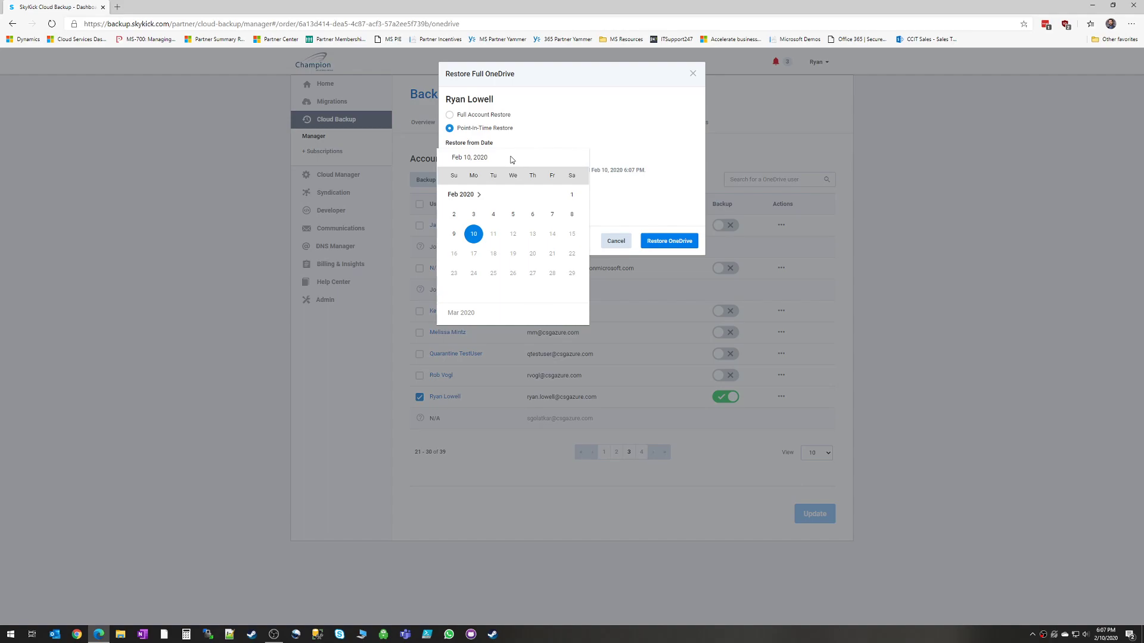
{"action": "left_click", "coordinate": [618, 242]}
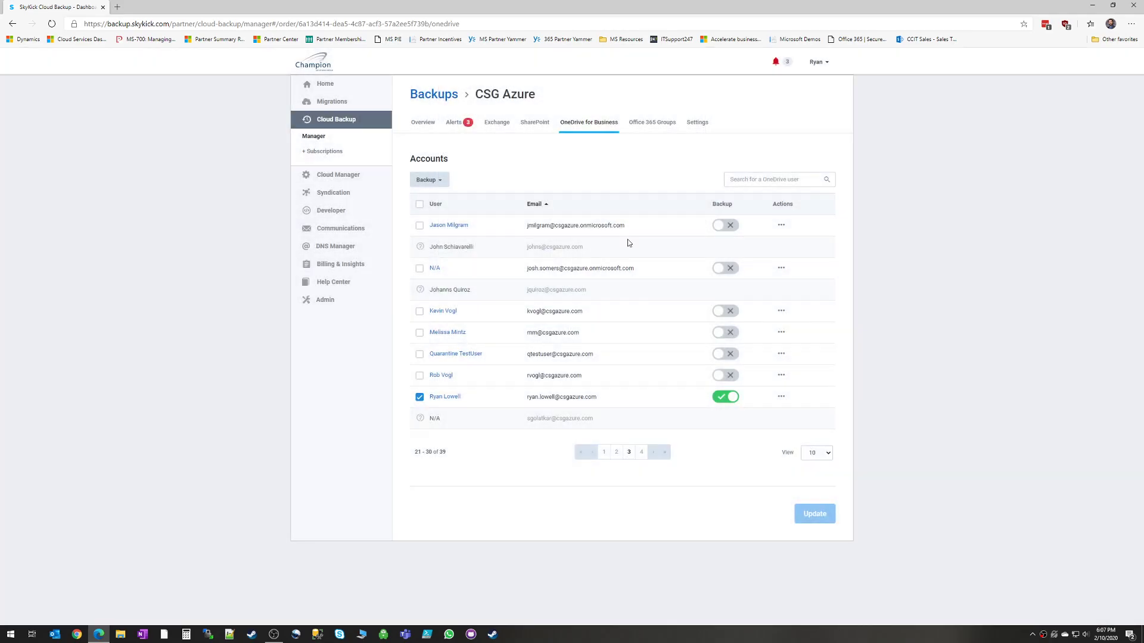
Step: Check the restore actions for the 365 Security SandBox group in Office 365 Groups, and open its backed-up content
{"action": "left_click", "coordinate": [656, 123]}
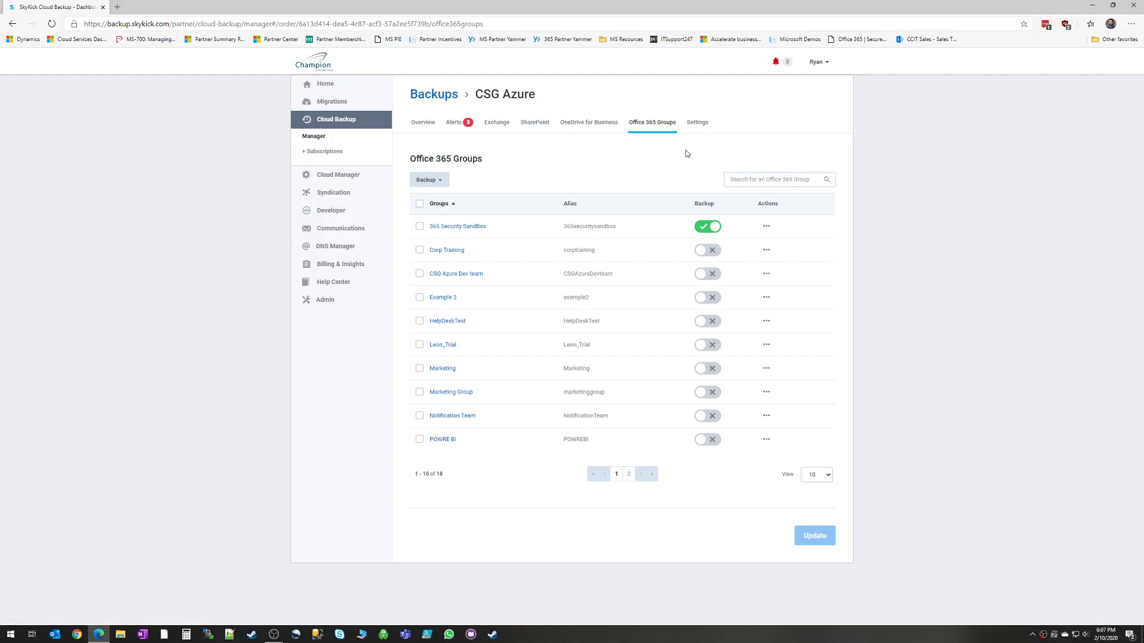
{"action": "left_click", "coordinate": [766, 229]}
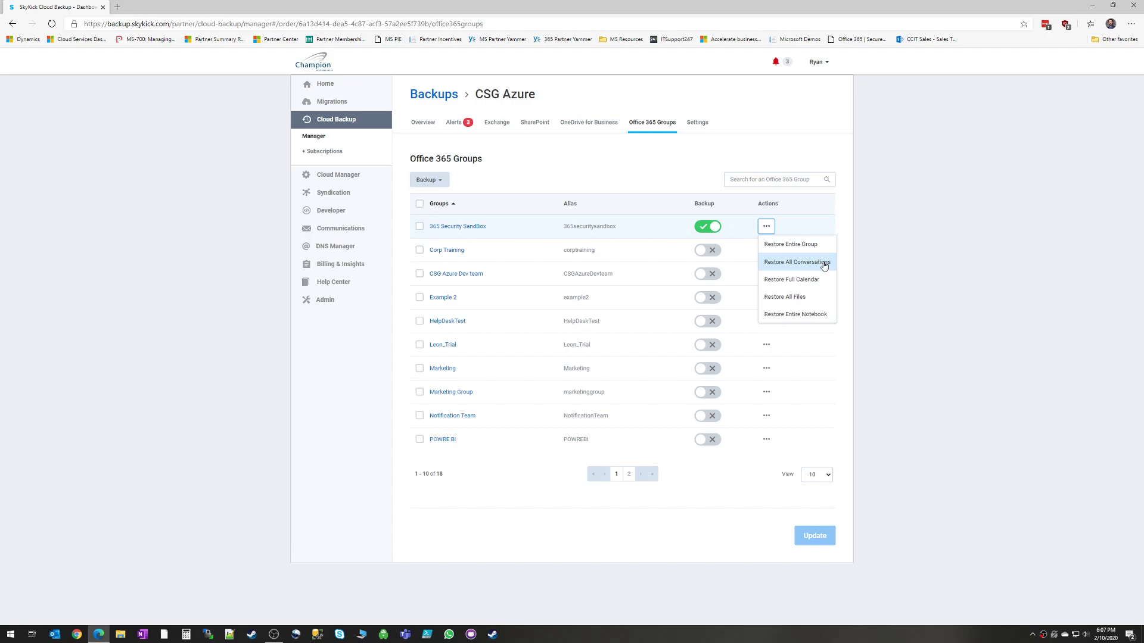
{"action": "left_click", "coordinate": [459, 230]}
{"action": "left_click", "coordinate": [460, 230]}
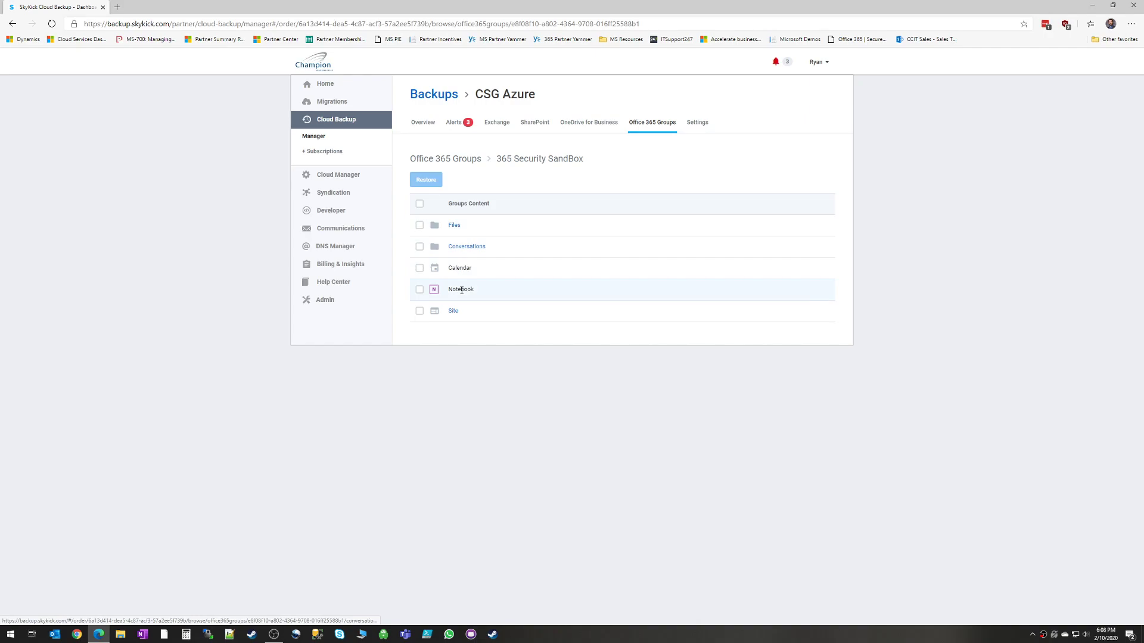
Step: Open the group's Files and its Forms folder, and select the Document folder as a restore item
{"action": "left_click", "coordinate": [456, 226]}
{"action": "left_click", "coordinate": [454, 226]}
{"action": "left_click", "coordinate": [420, 226]}
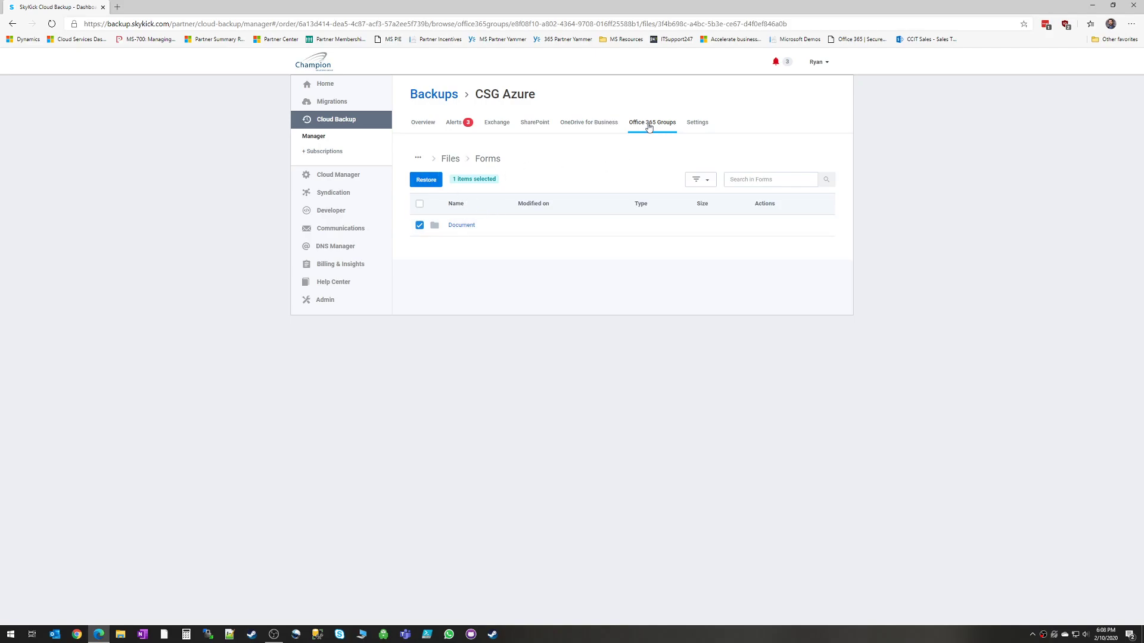
Step: Review the backup settings for CSG Azure, including the auto-enable option for new Exchange mailboxes and public folders
{"action": "left_click", "coordinate": [696, 124]}
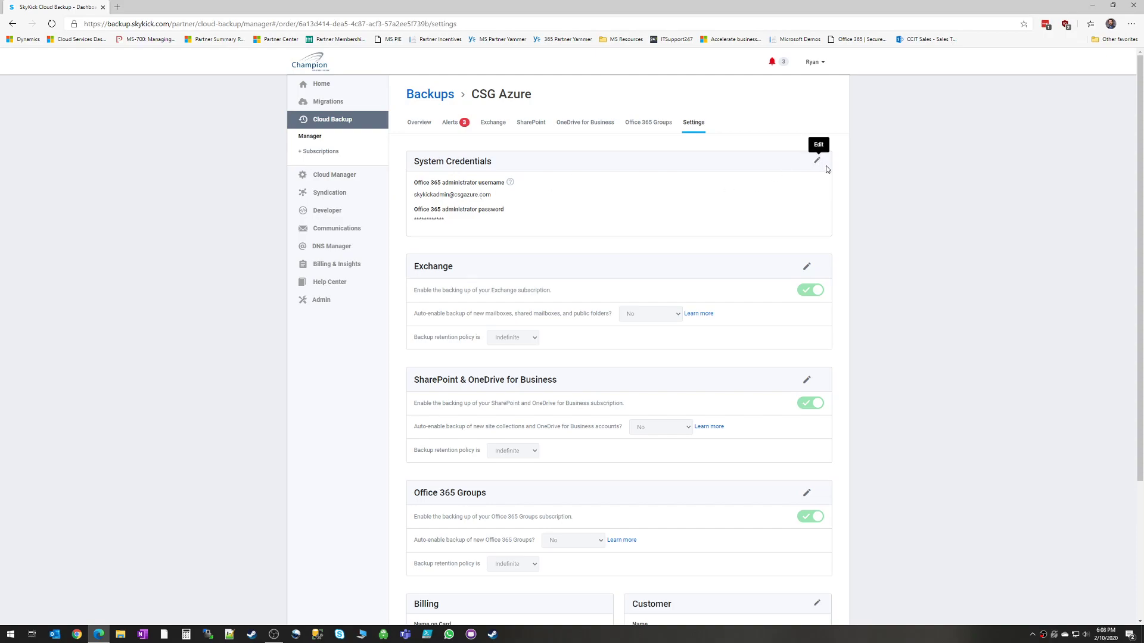
{"action": "scroll", "coordinate": [810, 161], "scroll_direction": "down", "scroll_amount": 3}
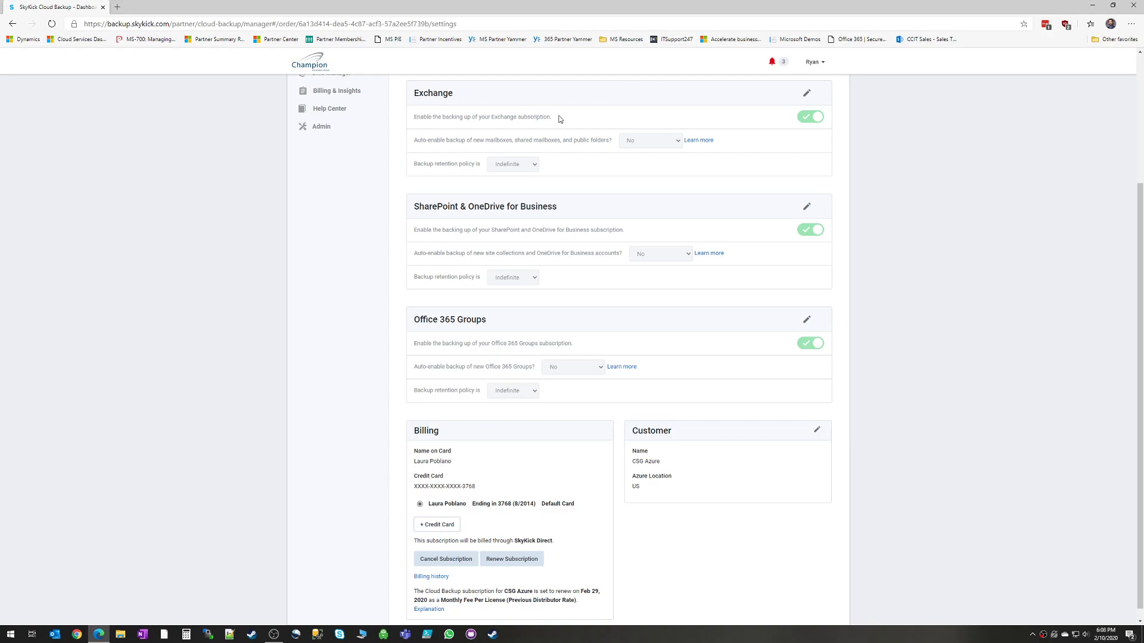
{"action": "left_click_drag", "start_coordinate": [415, 138], "coordinate": [645, 134]}
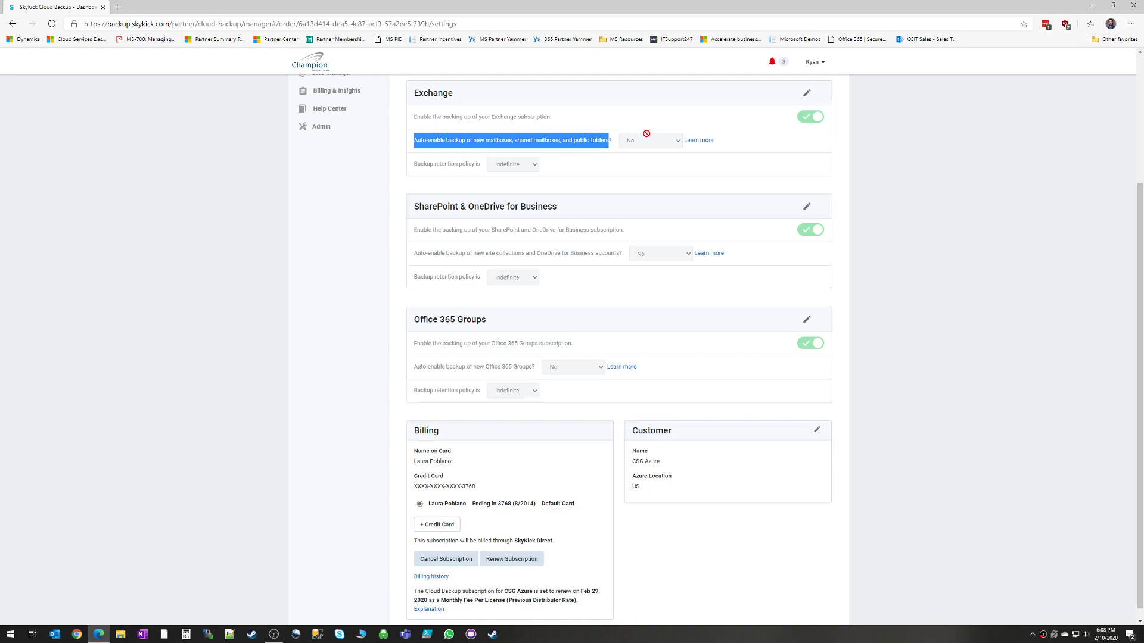
{"action": "left_click", "coordinate": [453, 167]}
Step: Edit the Exchange backup settings, set the retention policy to Delete after, and adjust the number of years
{"action": "left_click", "coordinate": [807, 94]}
{"action": "left_click", "coordinate": [517, 162]}
{"action": "left_click", "coordinate": [523, 182]}
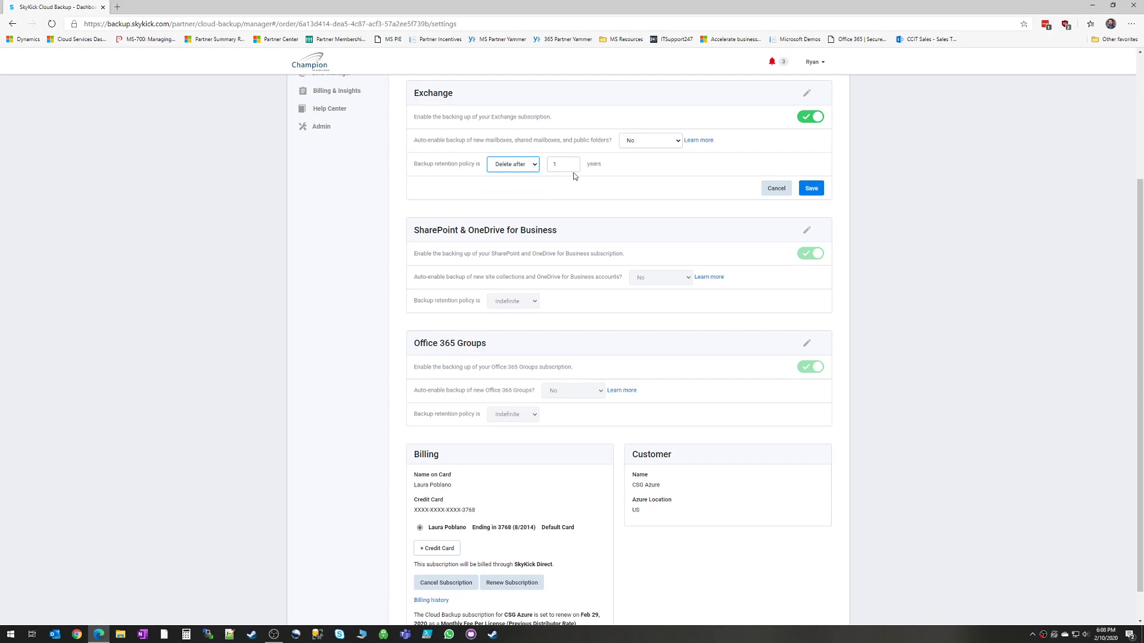
{"action": "left_click", "coordinate": [572, 161]}
{"action": "left_click", "coordinate": [571, 161]}
{"action": "left_click", "coordinate": [572, 161]}
{"action": "left_click", "coordinate": [572, 162]}
Step: Set the Exchange retention policy back to Indefinite and cancel the settings edit
{"action": "left_click", "coordinate": [533, 166]}
{"action": "left_click", "coordinate": [524, 177]}
{"action": "left_click", "coordinate": [787, 191]}
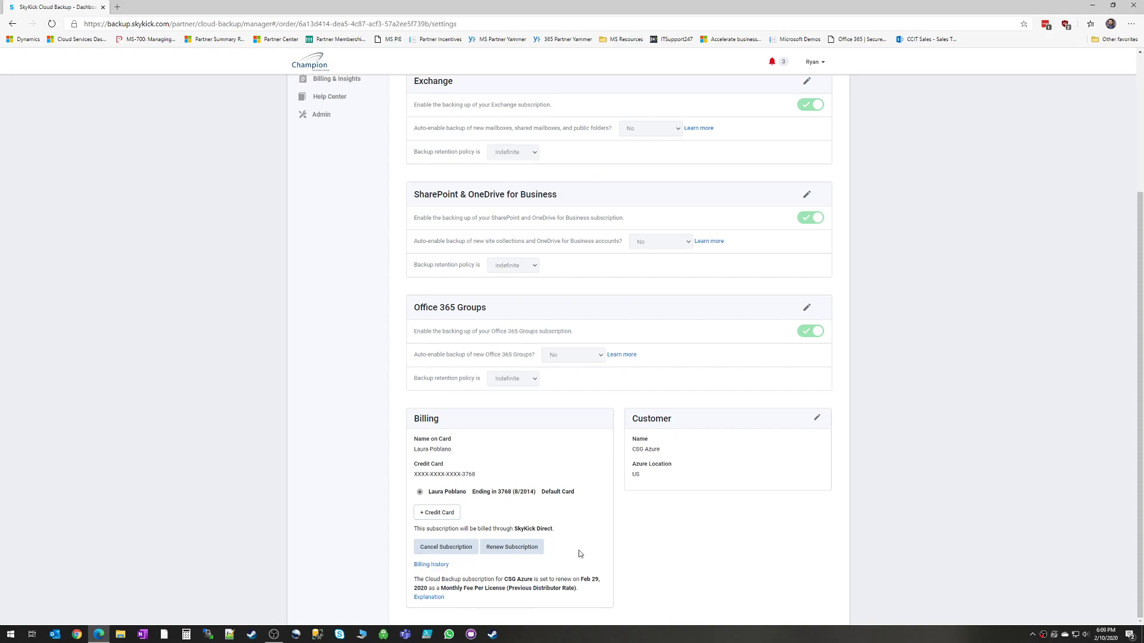
{"action": "scroll", "coordinate": [603, 534], "scroll_direction": "up", "scroll_amount": 3}
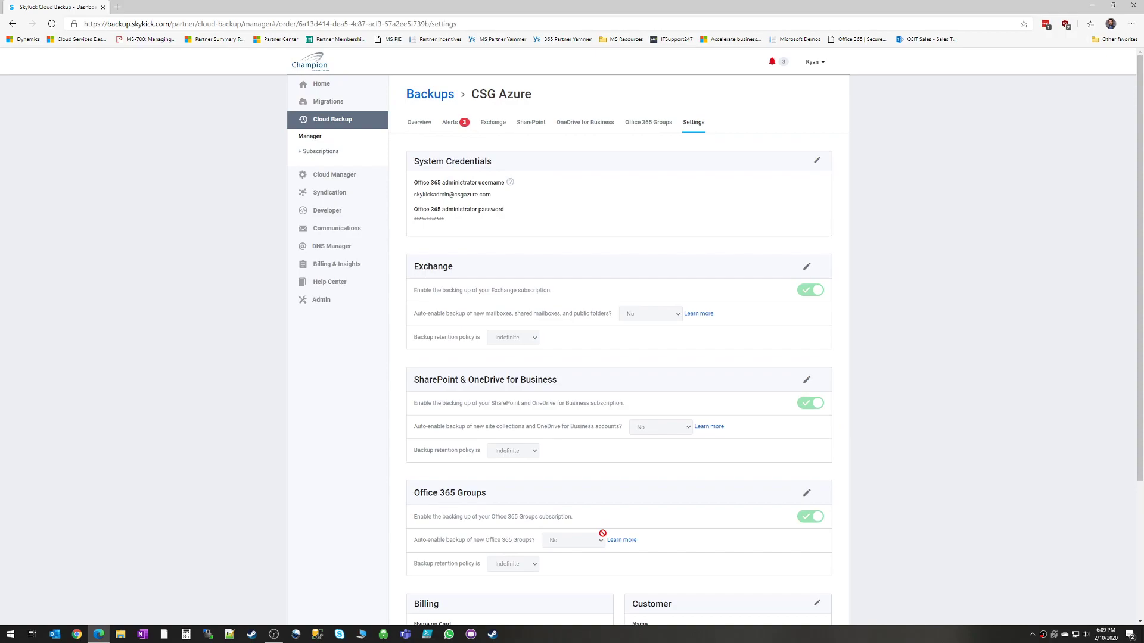